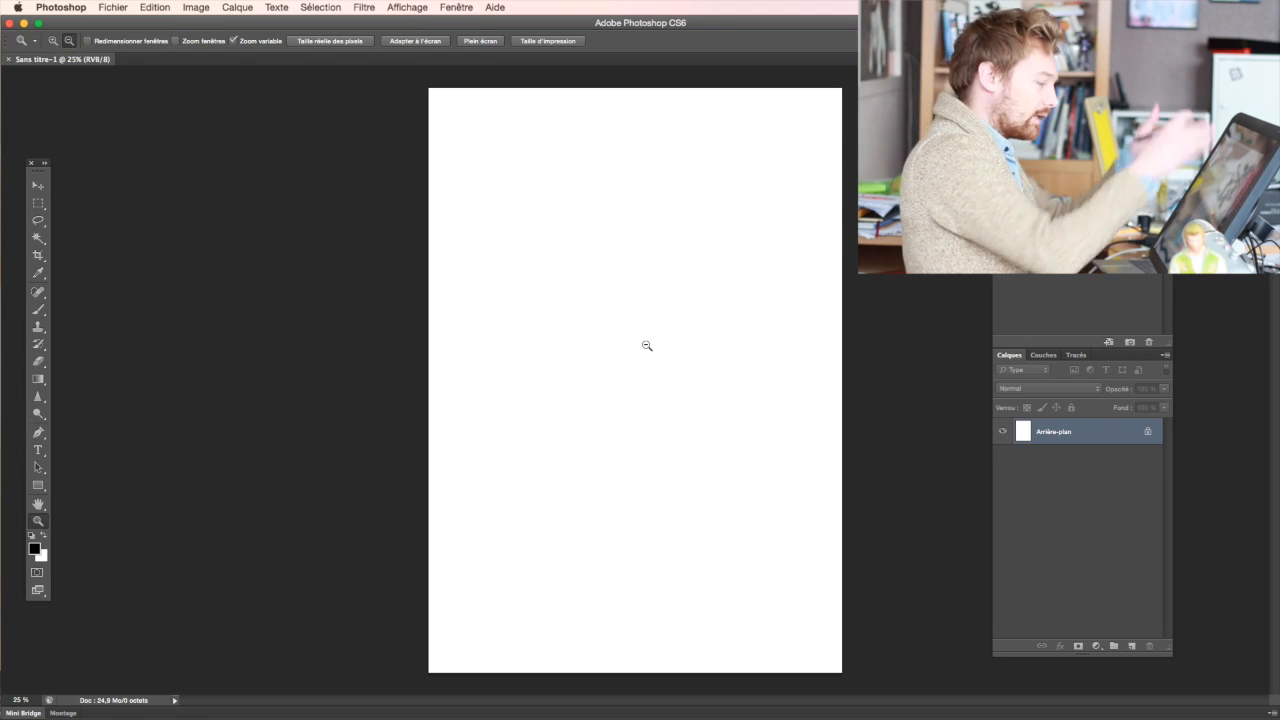
Add a new empty layer above the background of the blank page.
click(708, 370)
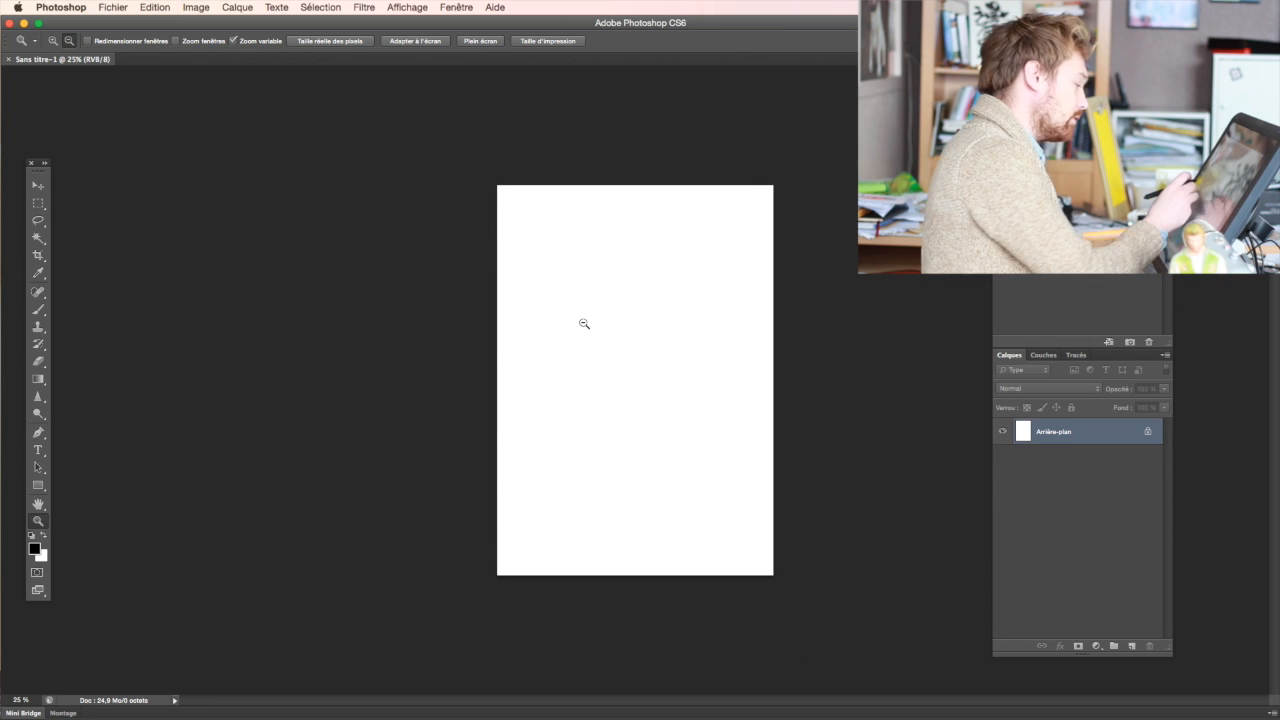
mouse_move(673, 357)
mouse_down()
mouse_move(688, 375)
mouse_move(677, 369)
mouse_move(687, 346)
mouse_up()
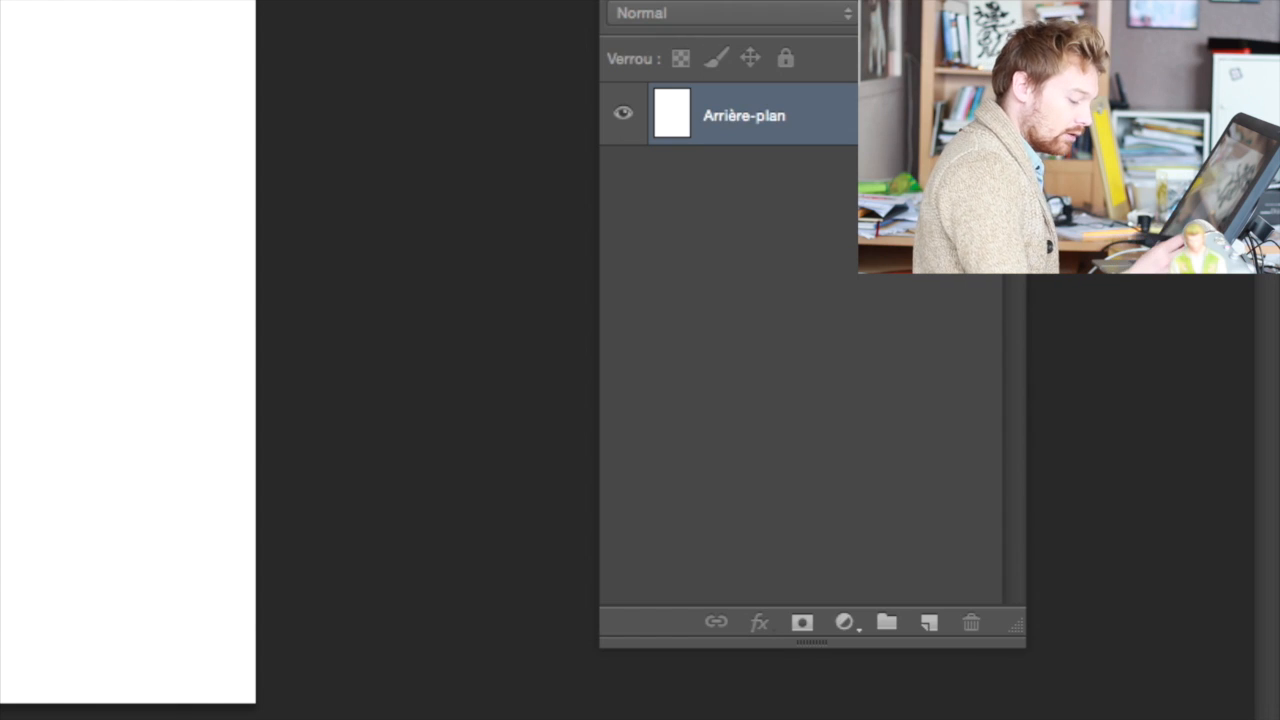
click(929, 622)
drag(765, 0, 694, 0)
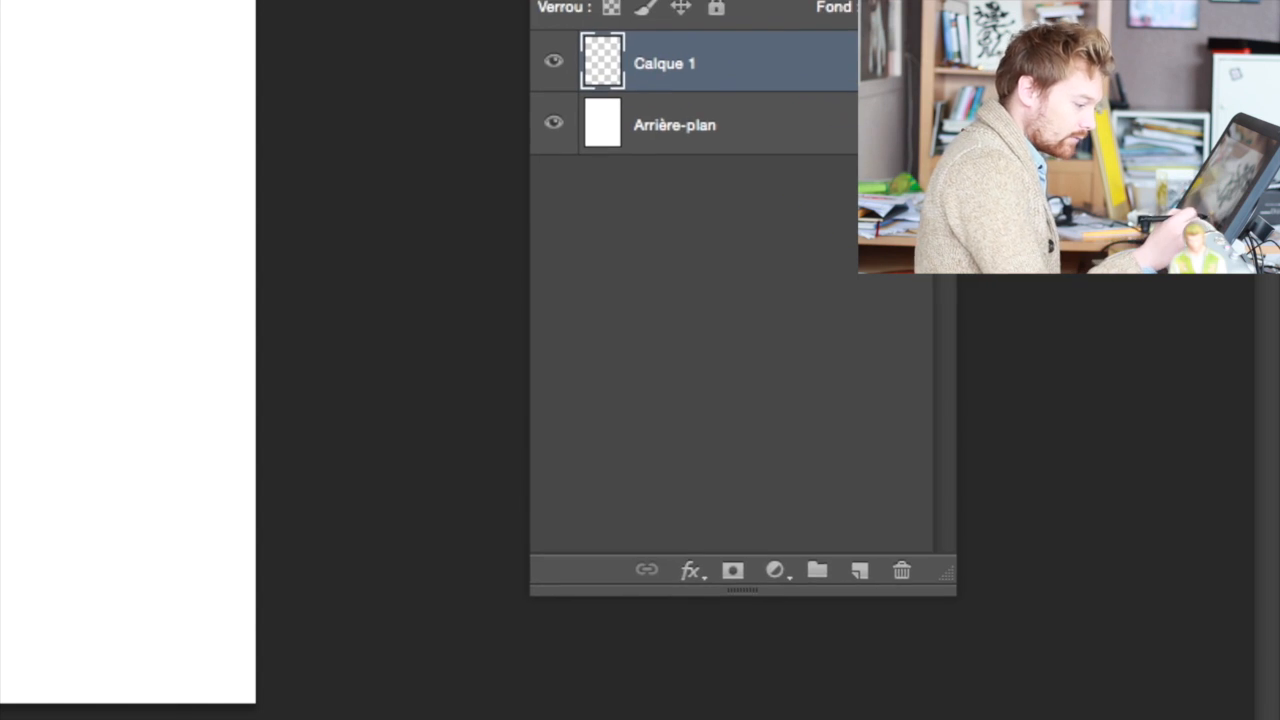
Select a rectangle just inside the page edges, stroke it with a 5 px black exterior outline, and deselect.
click(97, 366)
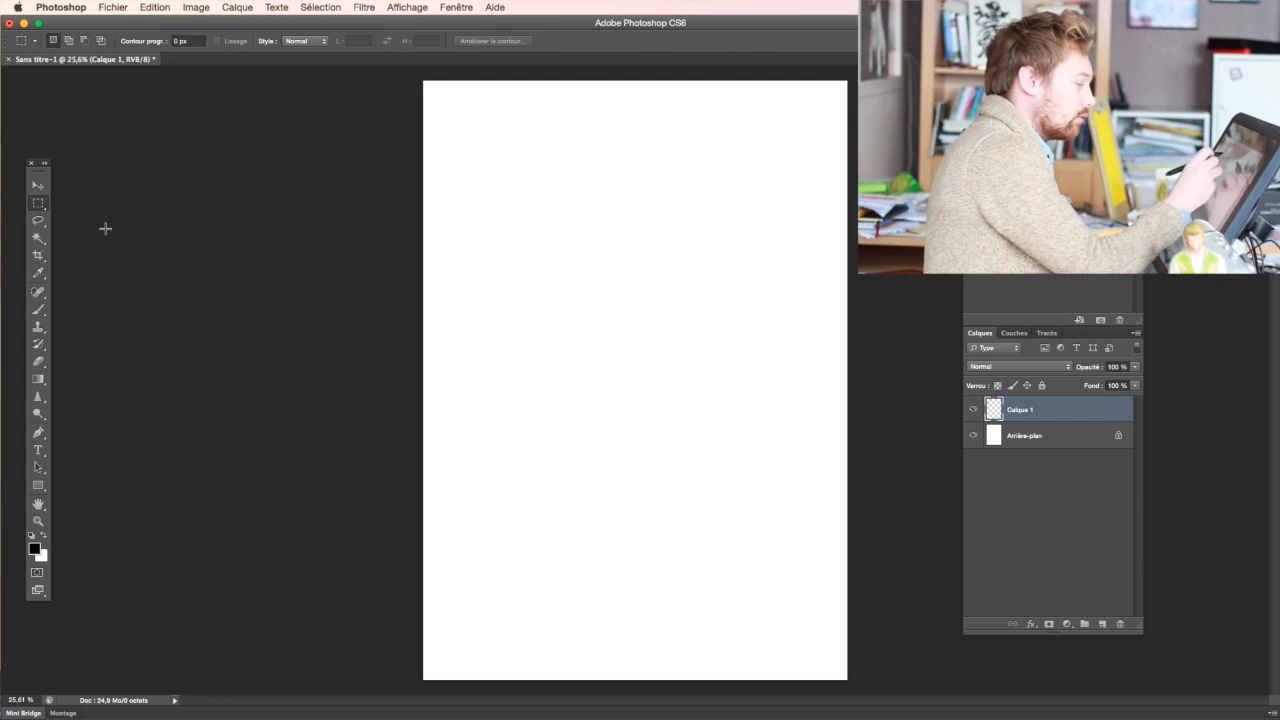
drag(448, 111, 823, 644)
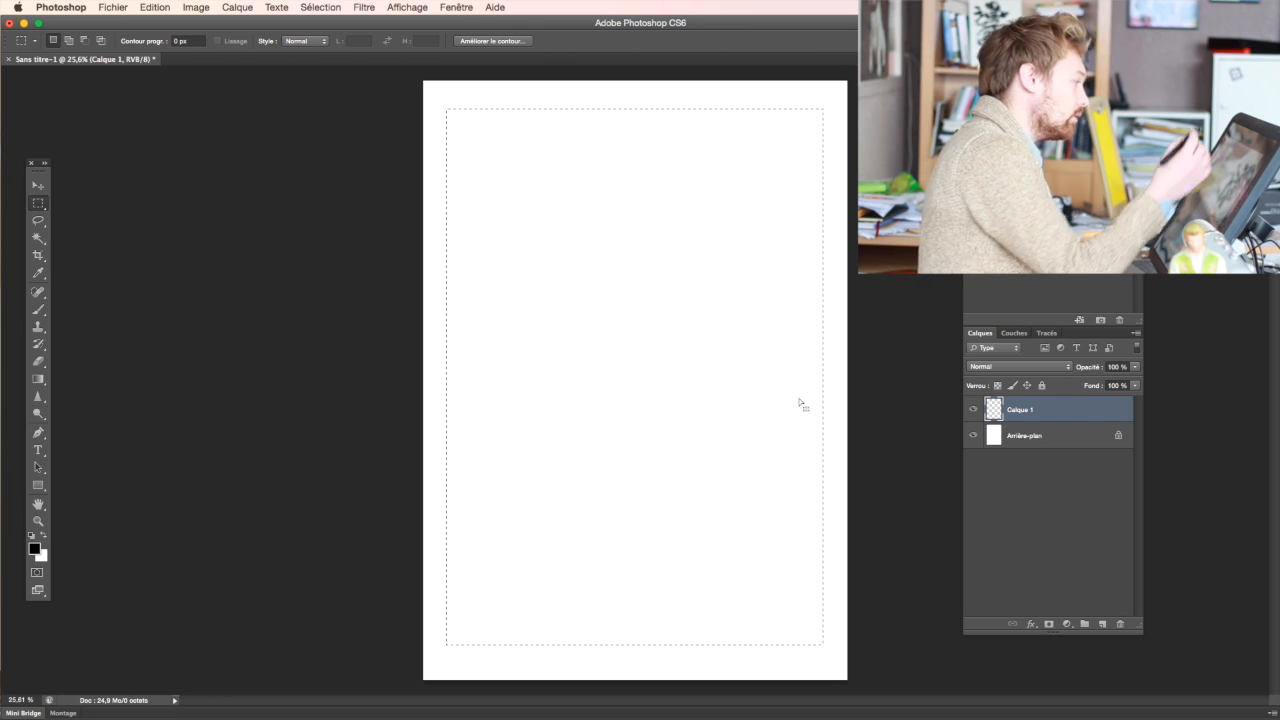
click(157, 8)
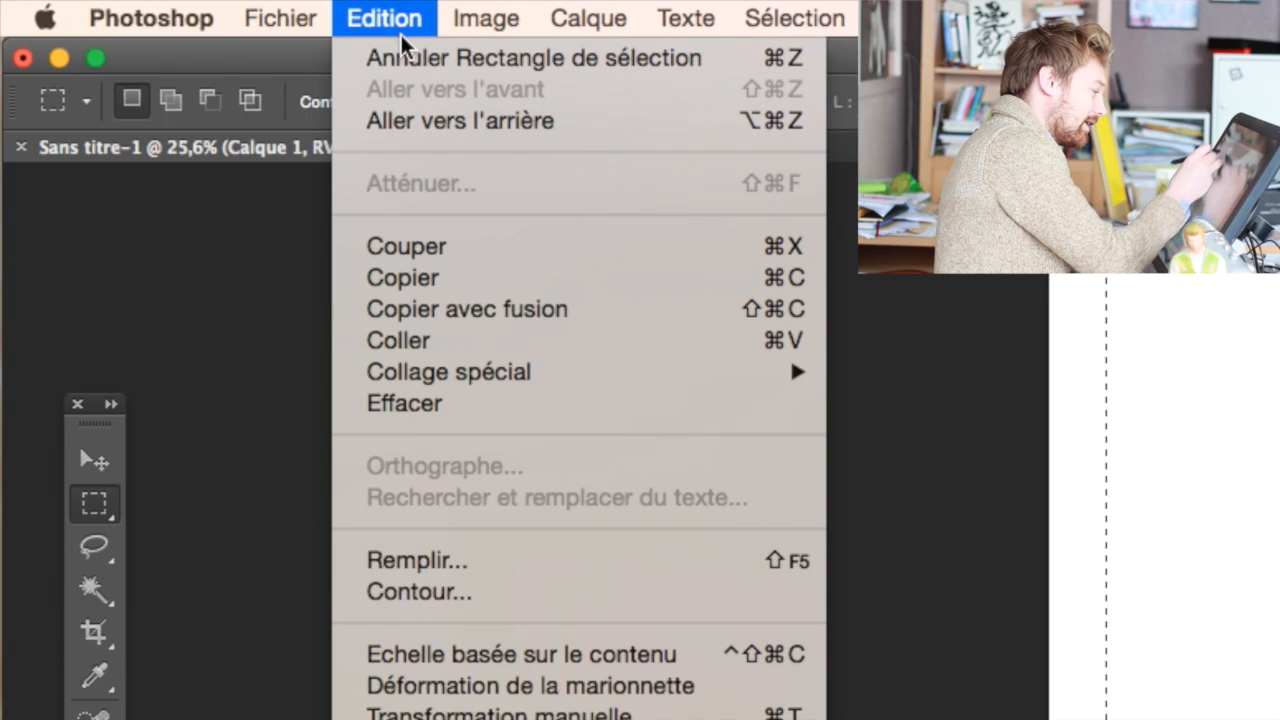
click(519, 600)
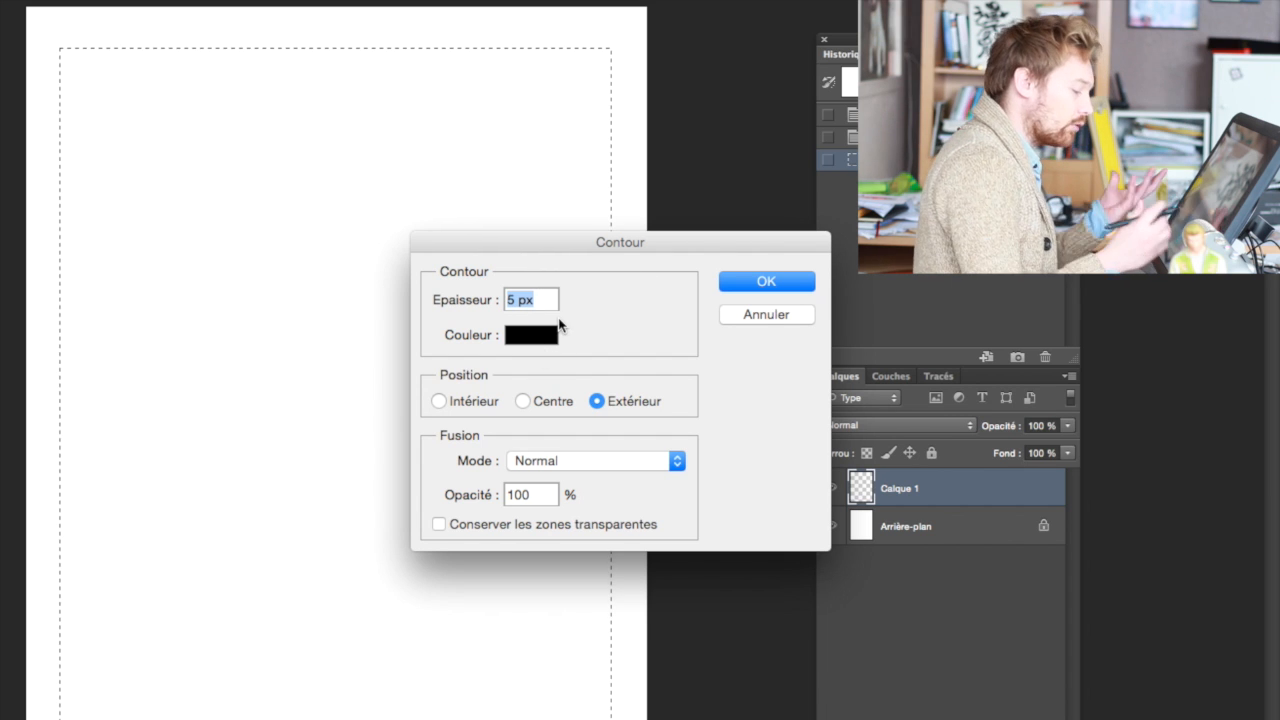
click(752, 286)
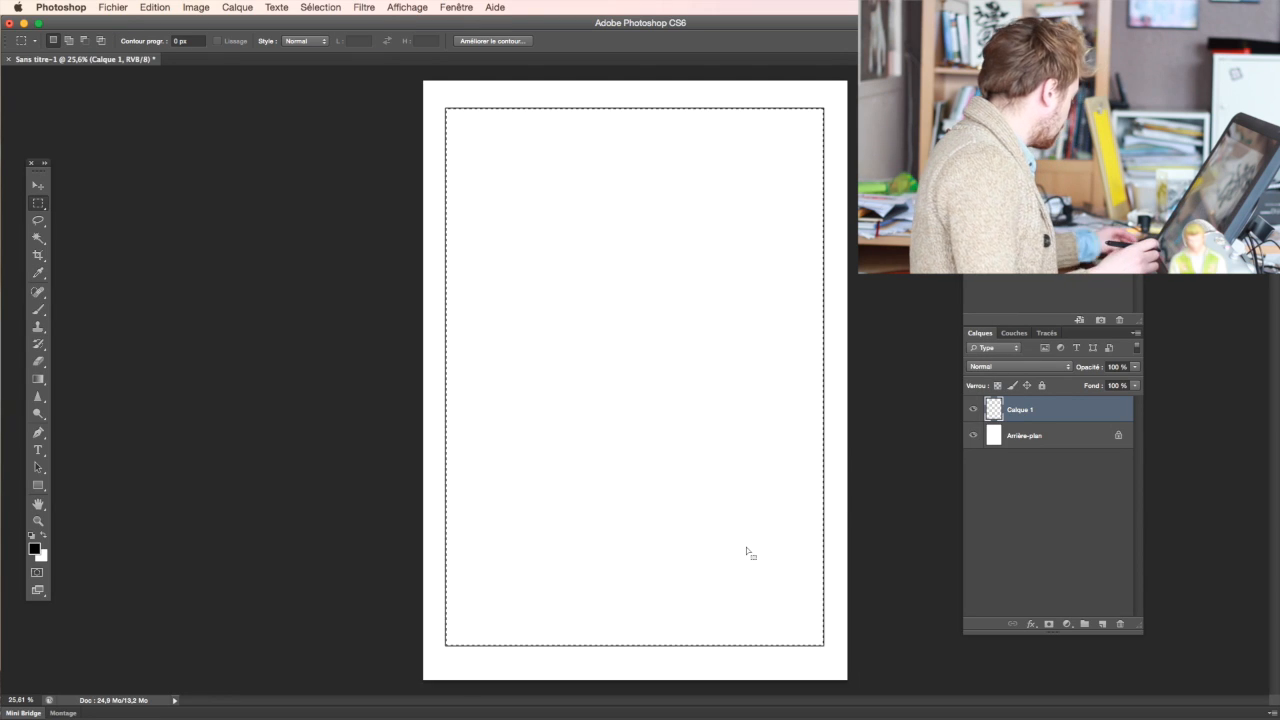
key(super+d)
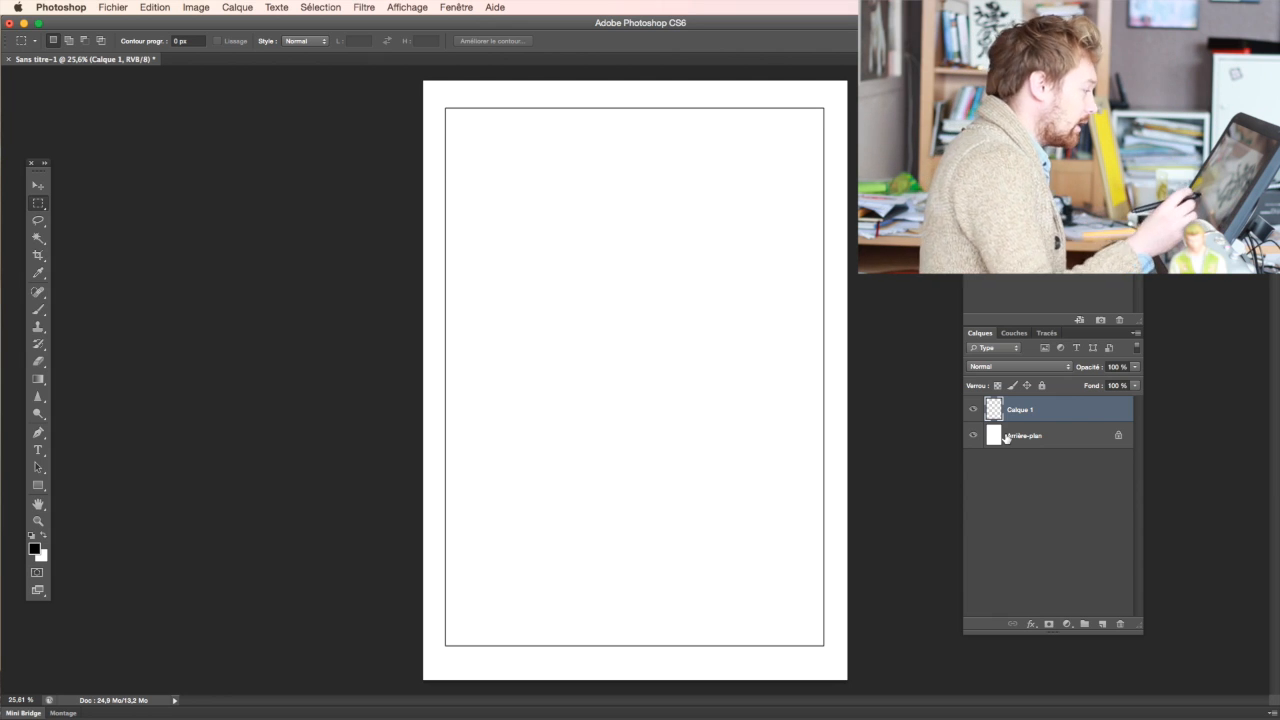
On a new layer, paint a straight horizontal 5 px brush line across the full frame width, marking off the upper row.
drag(50, 168, 58, 156)
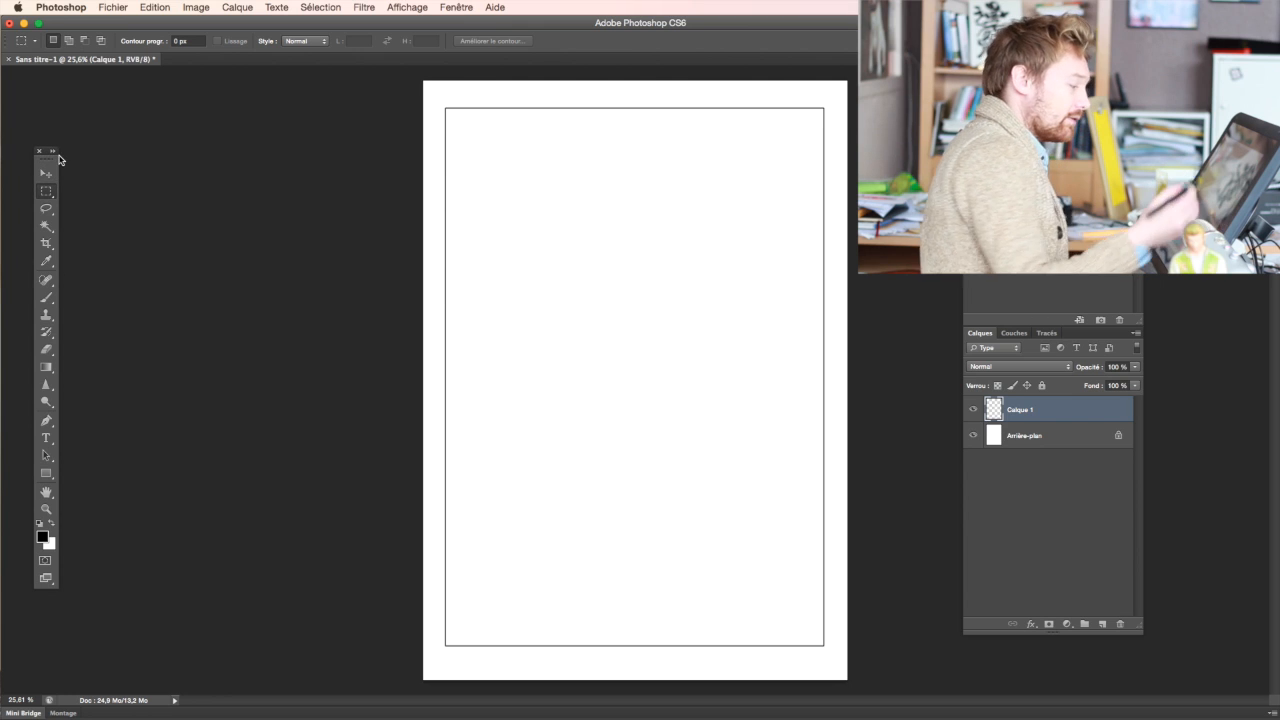
click(47, 298)
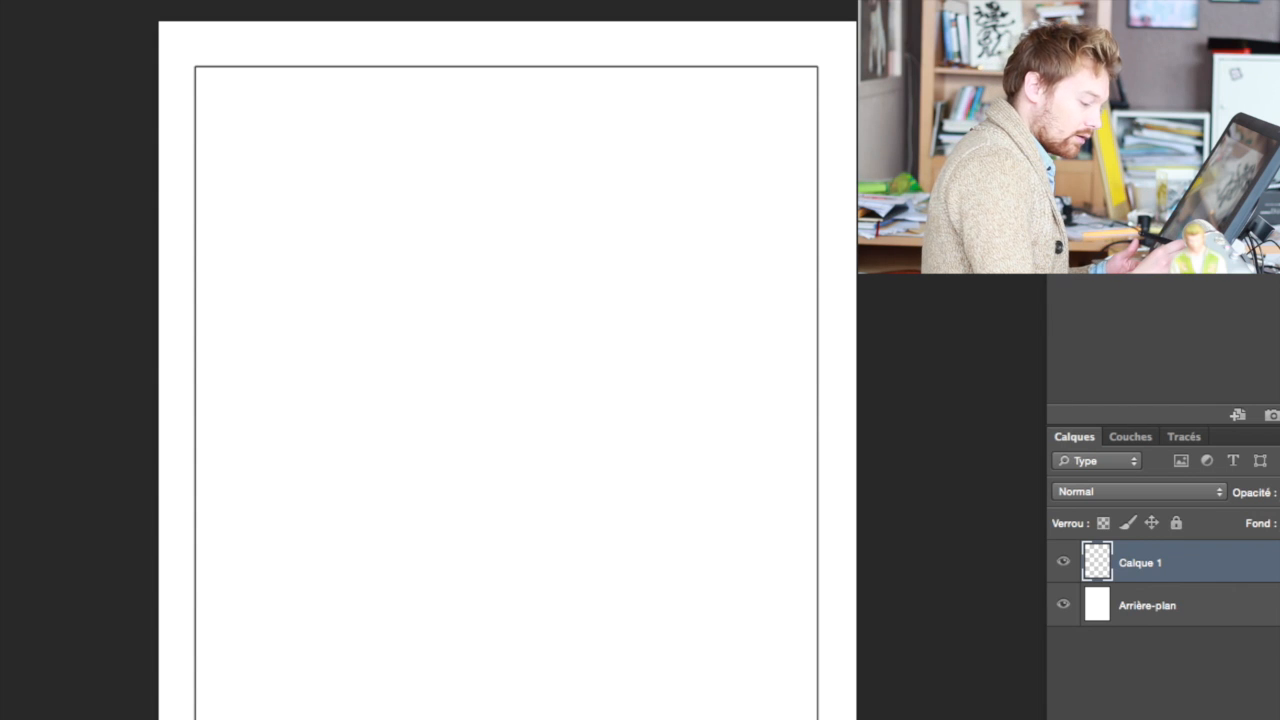
key(alt+shift+super+n)
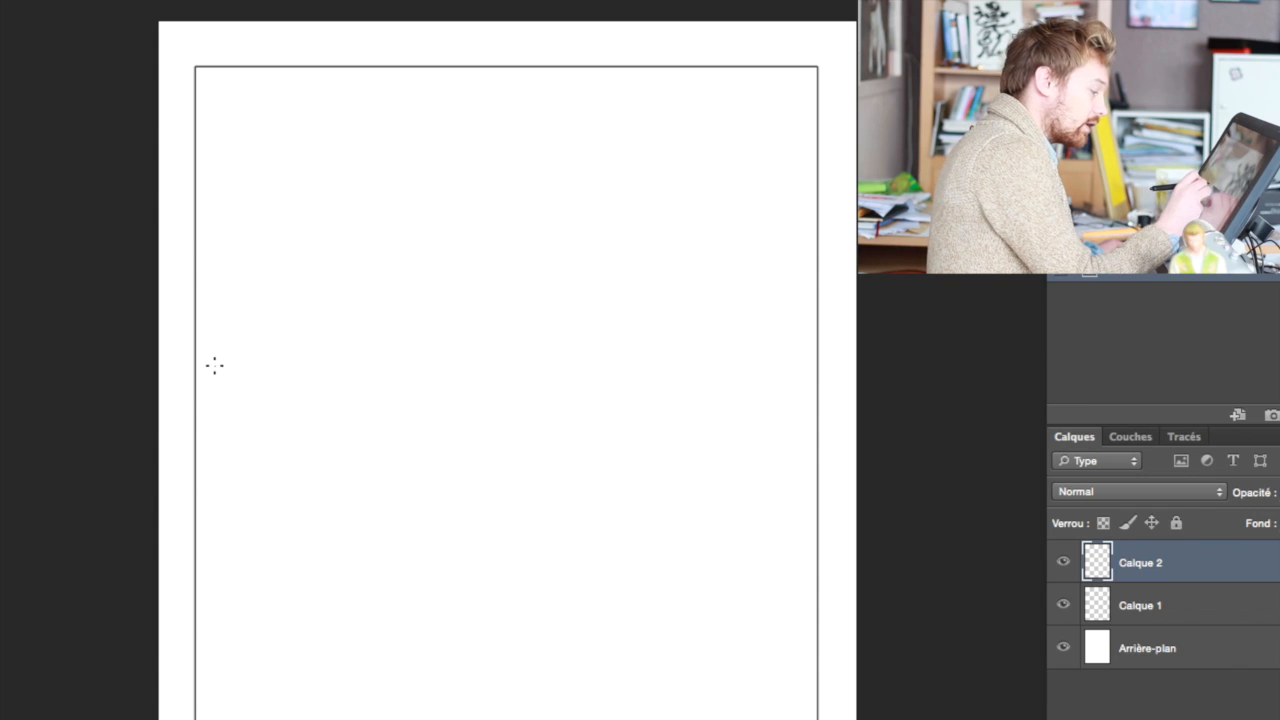
right_click(247, 342)
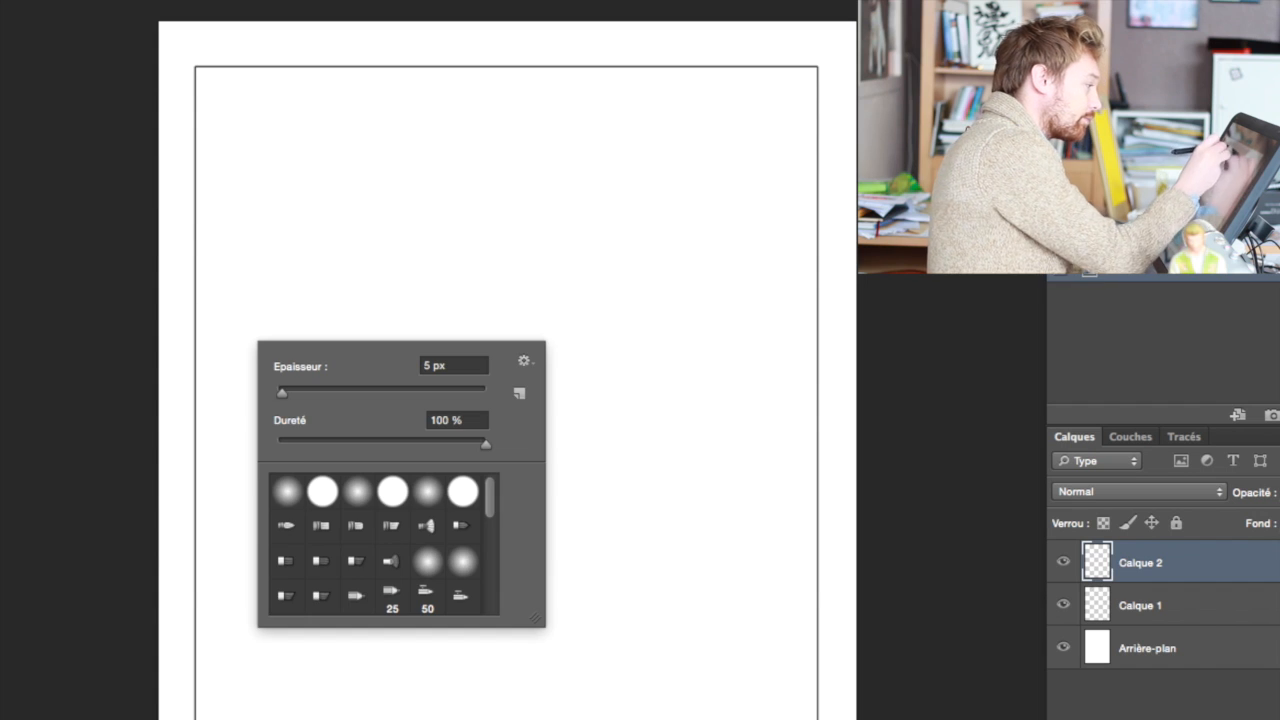
click(229, 129)
drag(238, 364, 820, 363)
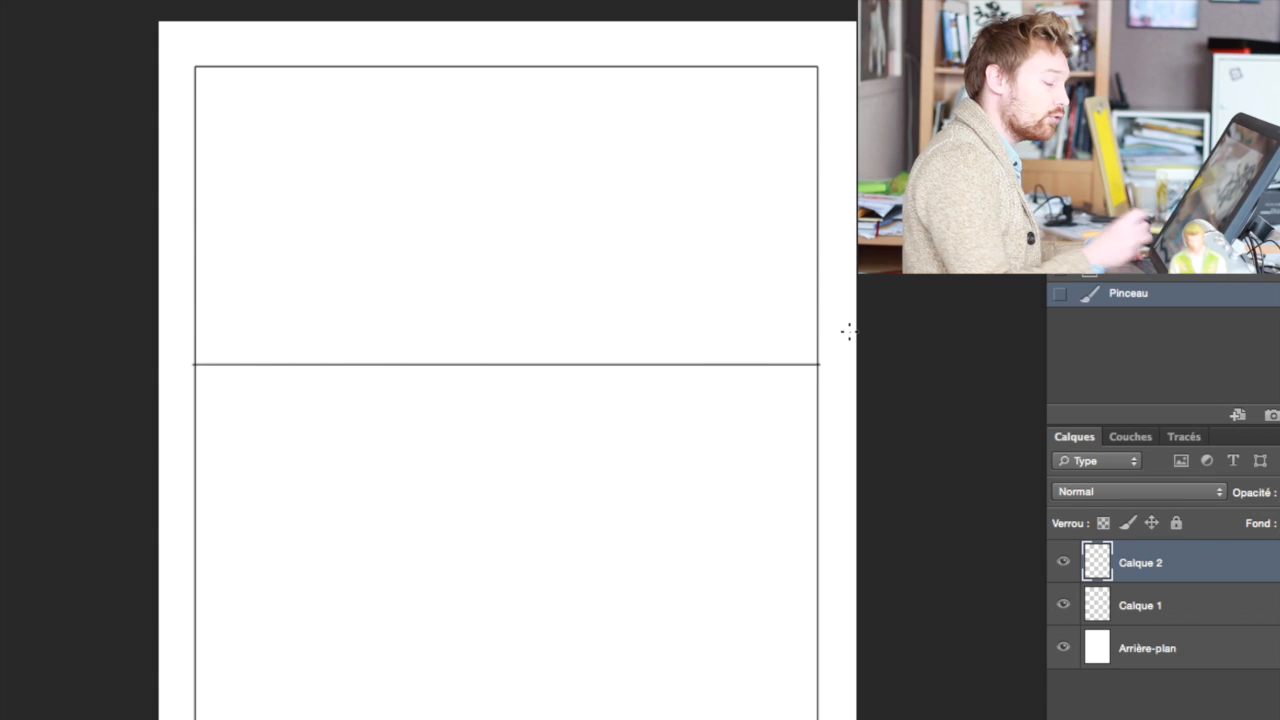
mouse_move(243, 242)
mouse_down()
mouse_move(523, 237)
mouse_move(600, 251)
mouse_move(320, 263)
mouse_up()
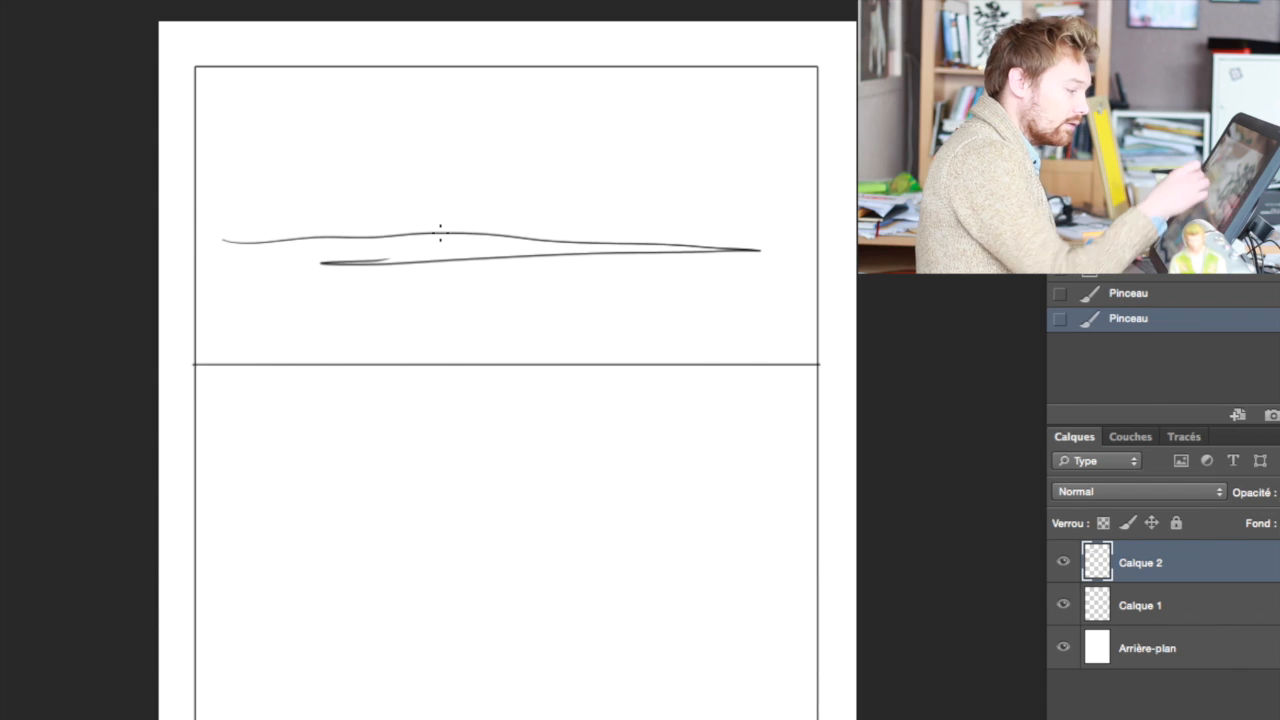
click(1150, 292)
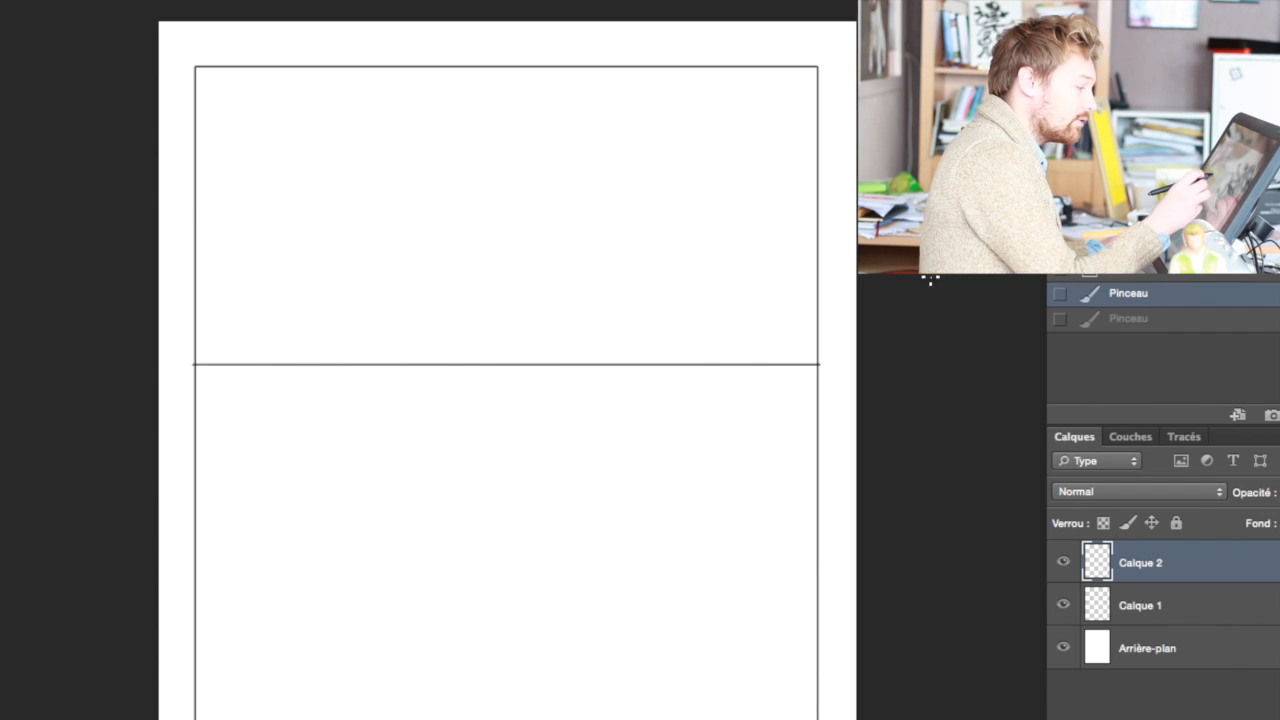
mouse_move(211, 252)
mouse_down()
mouse_move(336, 267)
mouse_move(431, 225)
mouse_move(474, 262)
mouse_move(556, 257)
mouse_move(633, 215)
mouse_move(672, 277)
mouse_move(738, 278)
mouse_move(781, 235)
mouse_move(811, 252)
mouse_up()
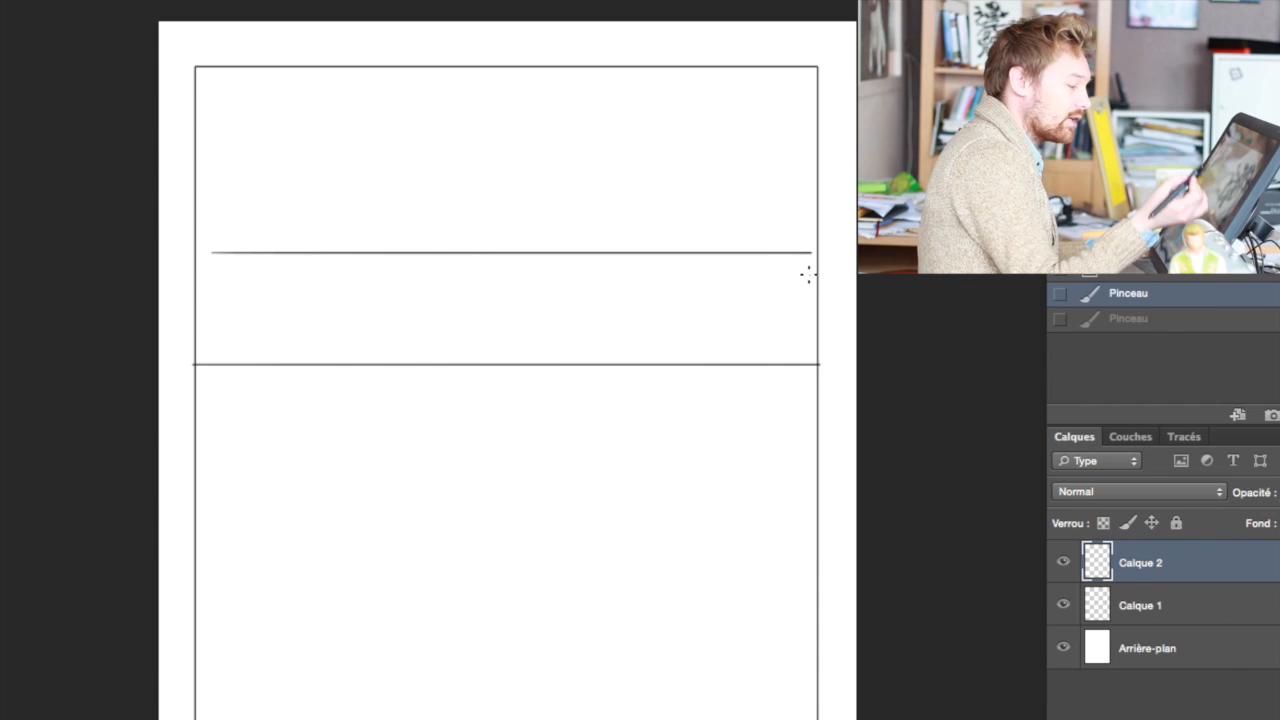
click(1130, 294)
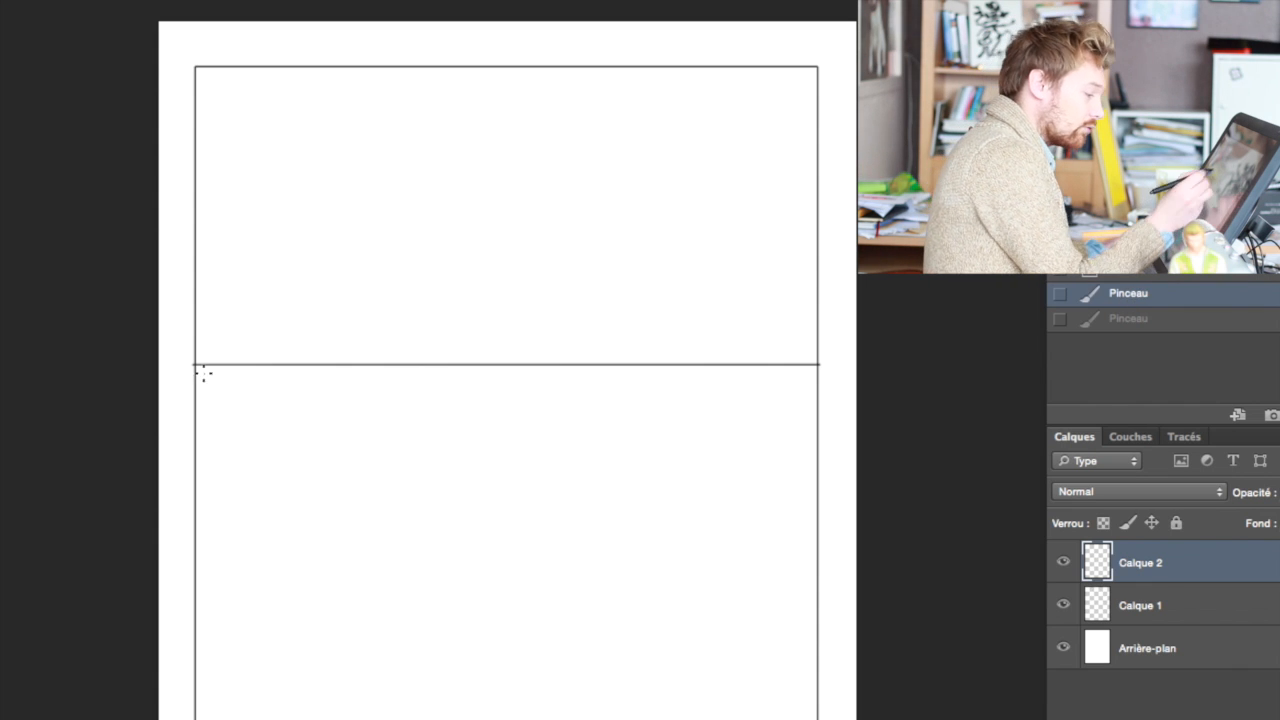
Paint a second straight line just below the first to form a gutter, and erase the overshoot at its left end.
drag(235, 380, 793, 388)
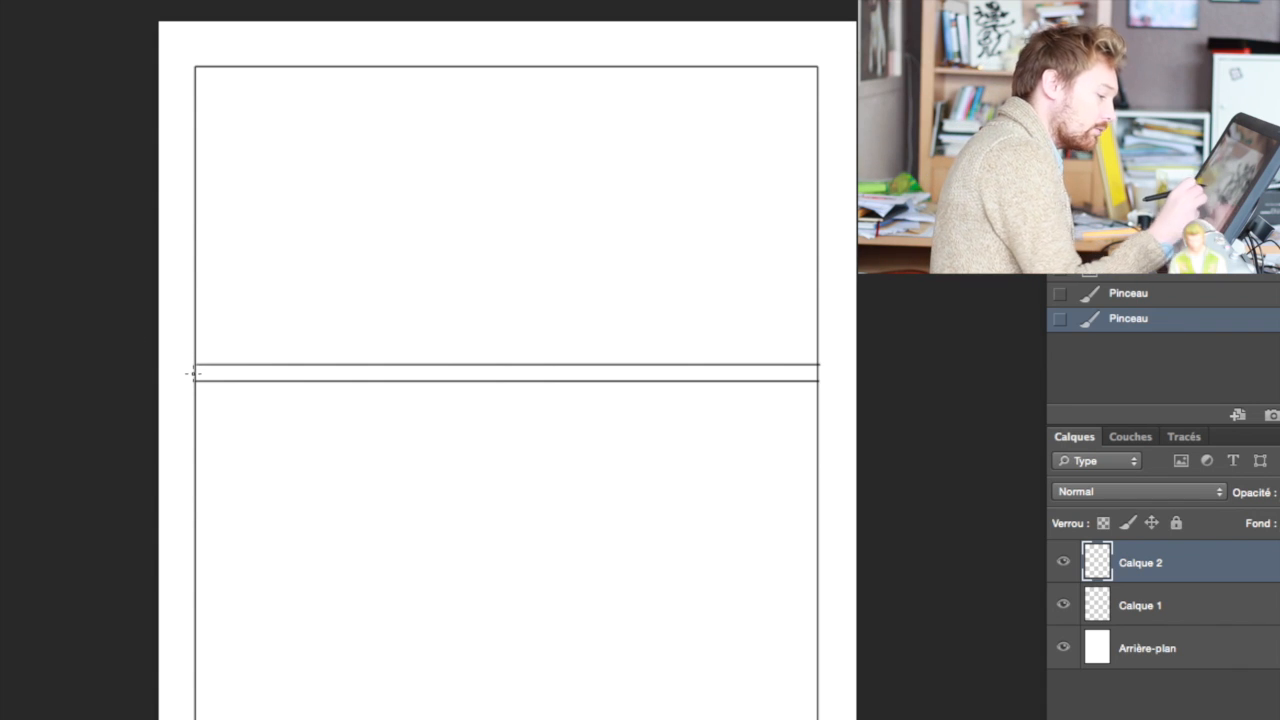
drag(193, 372, 193, 381)
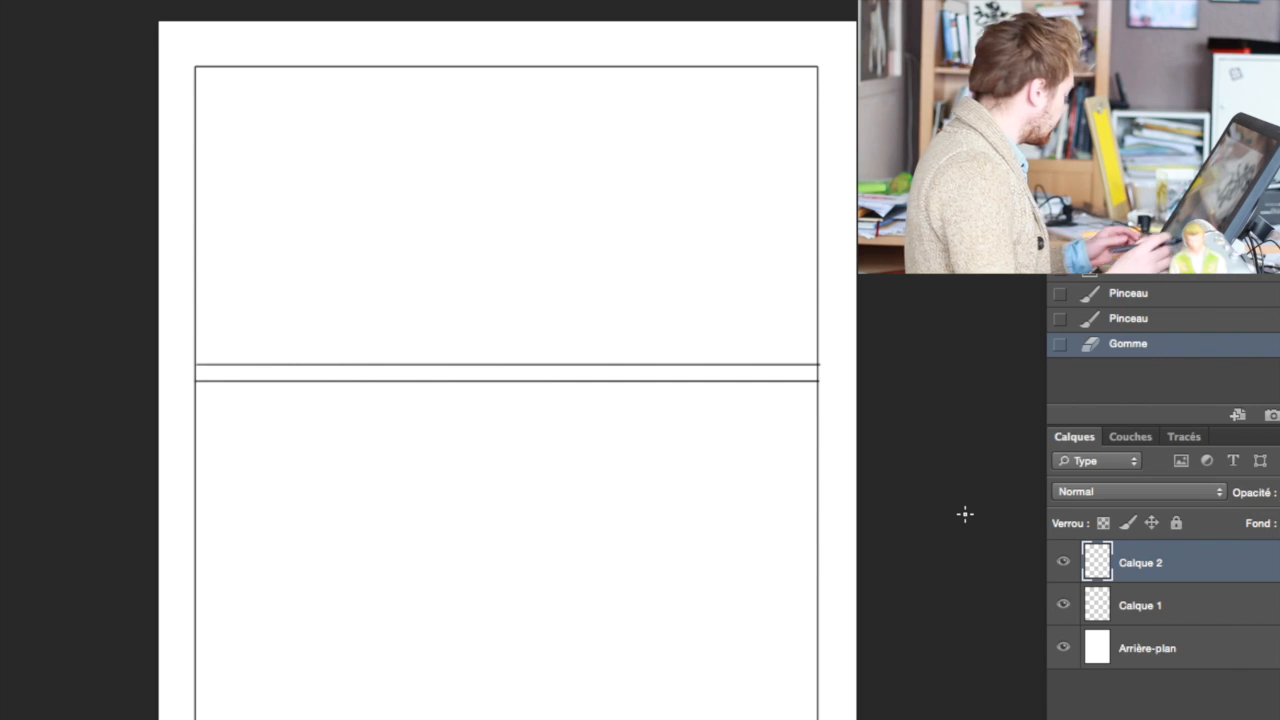
Duplicate the horizontal gutter layer and move the copy straight down to divide the page into three rows.
key(v)
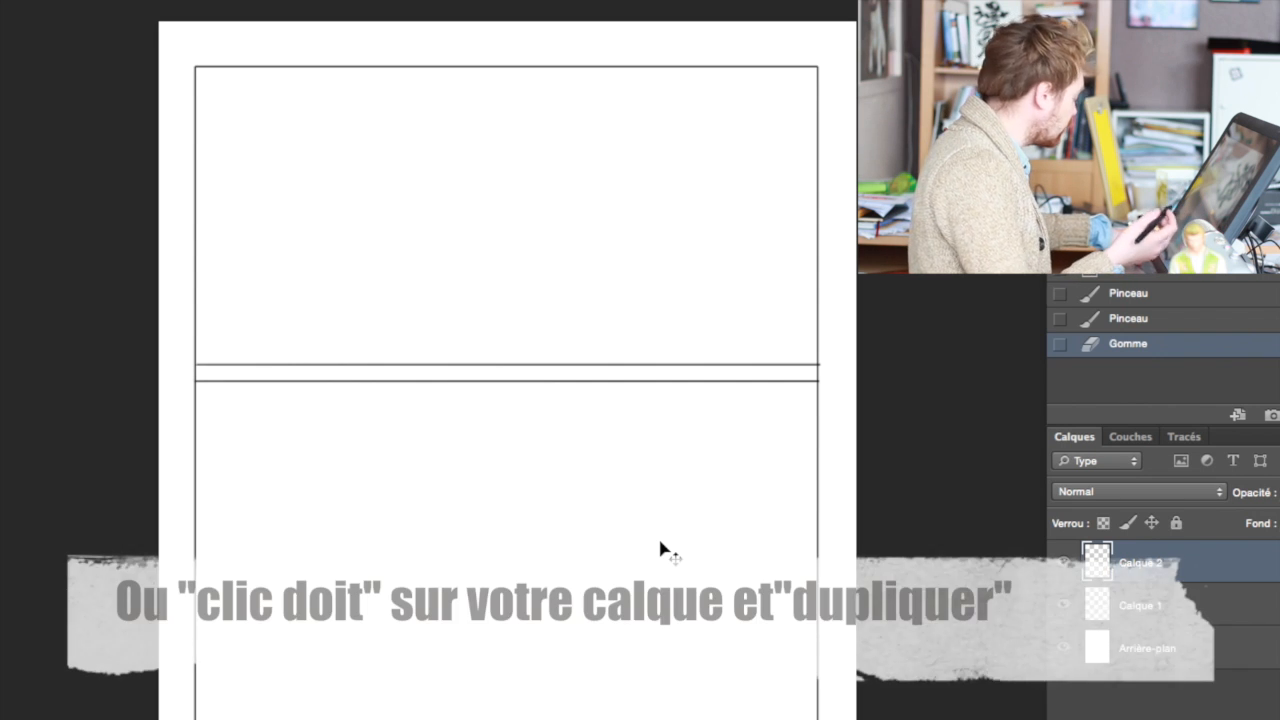
key(super+j)
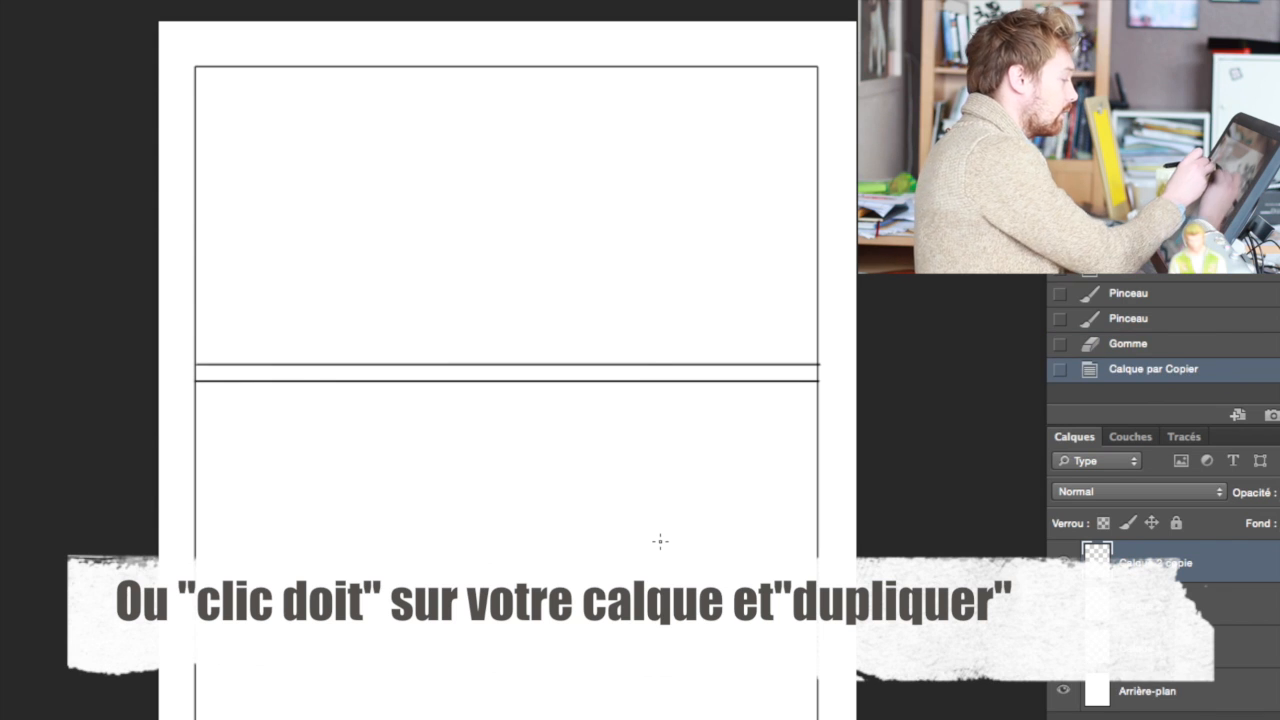
drag(650, 400, 628, 681)
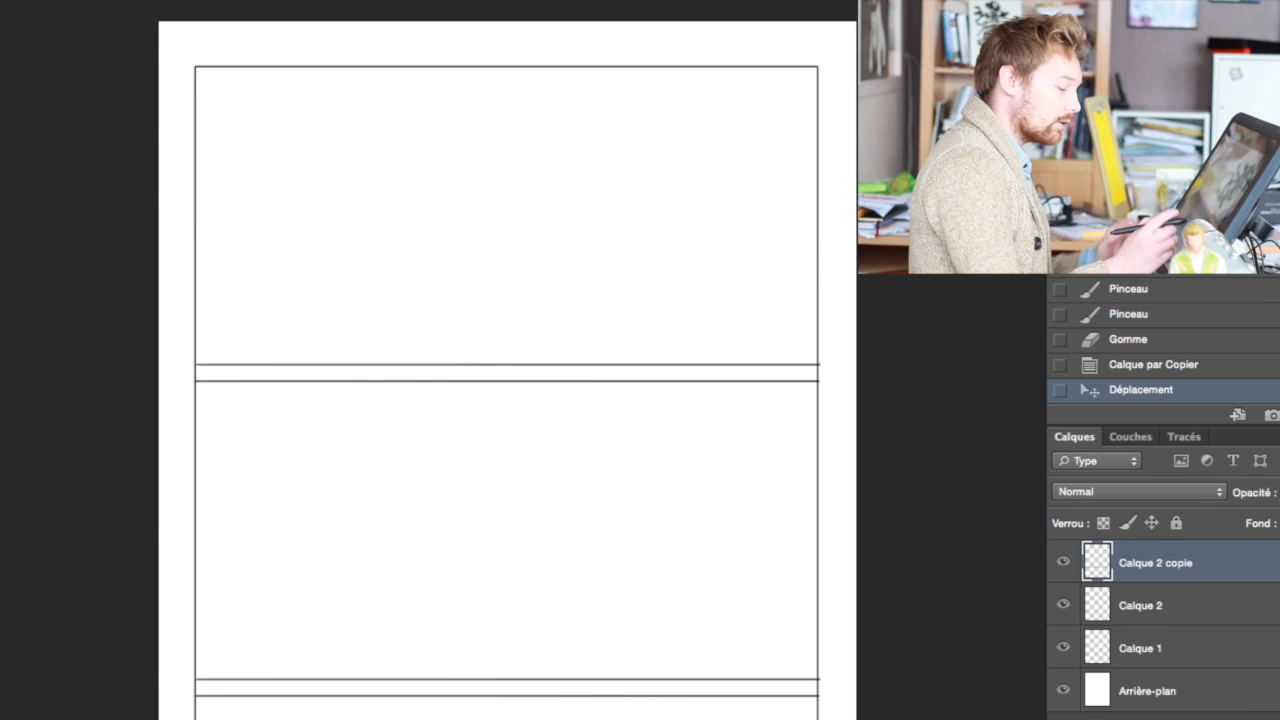
On the outer frame layer Calque 1, erase the border segments crossing the gutters at both sides with a resized eraser.
click(1138, 650)
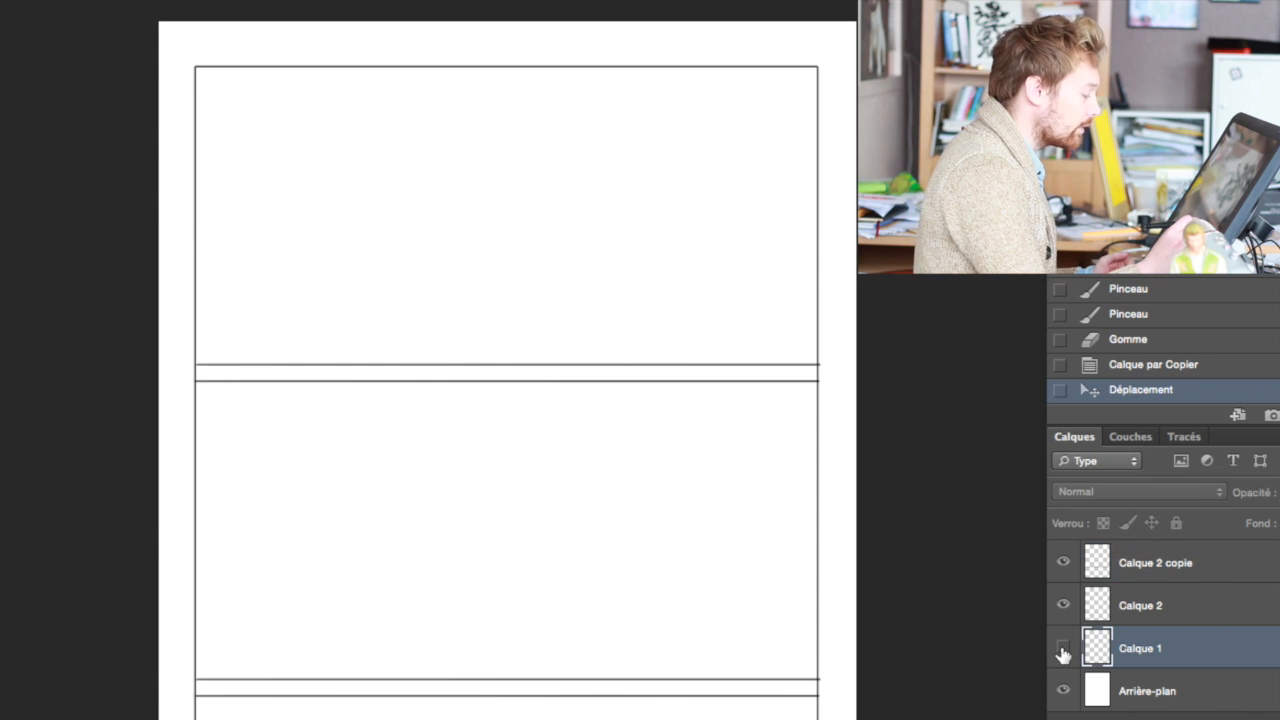
right_click(826, 378)
drag(873, 426, 887, 426)
click(823, 370)
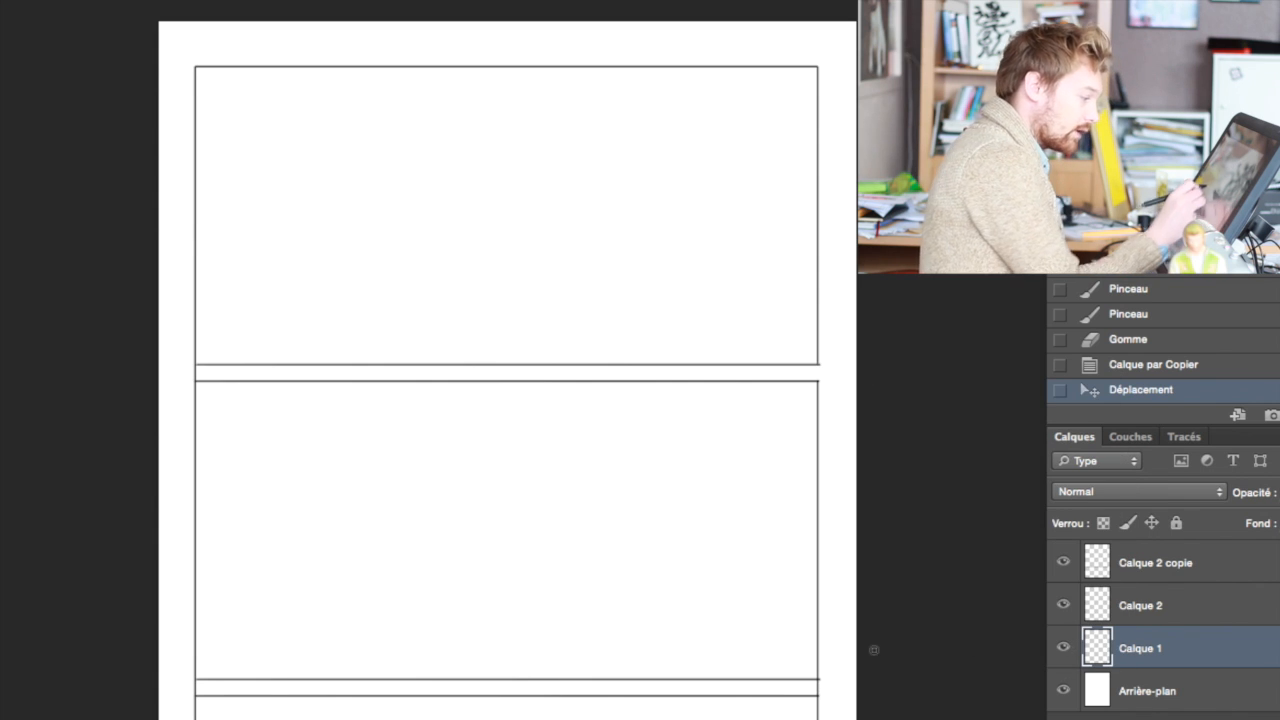
drag(200, 371, 195, 372)
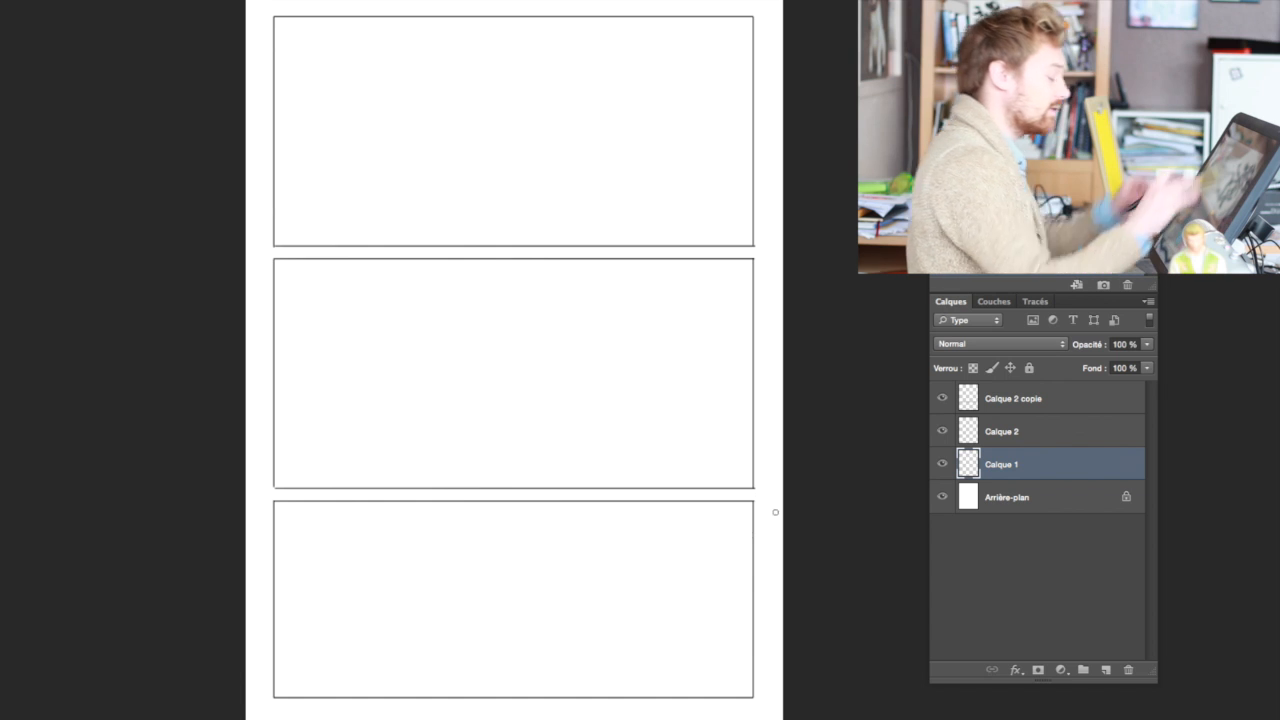
On a new layer, paint two close parallel vertical lines through the top row and erase their overshoot at the lower end.
click(1011, 434)
click(1014, 404)
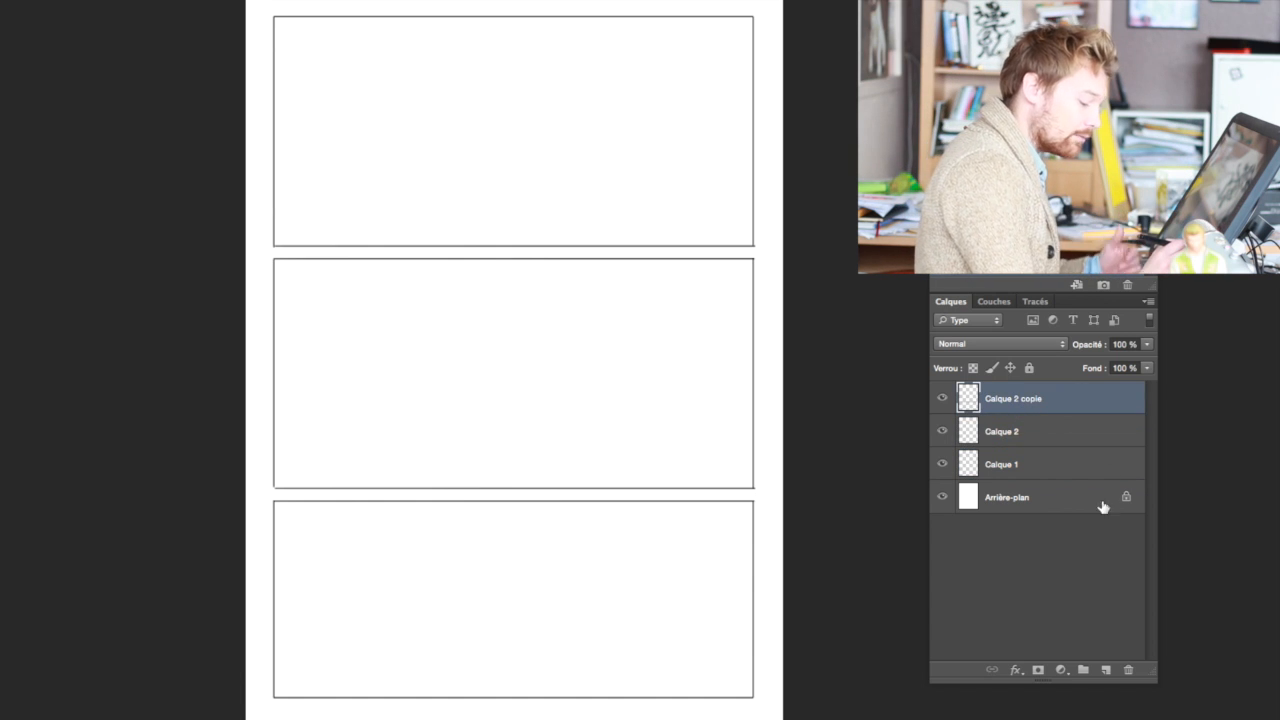
click(1106, 669)
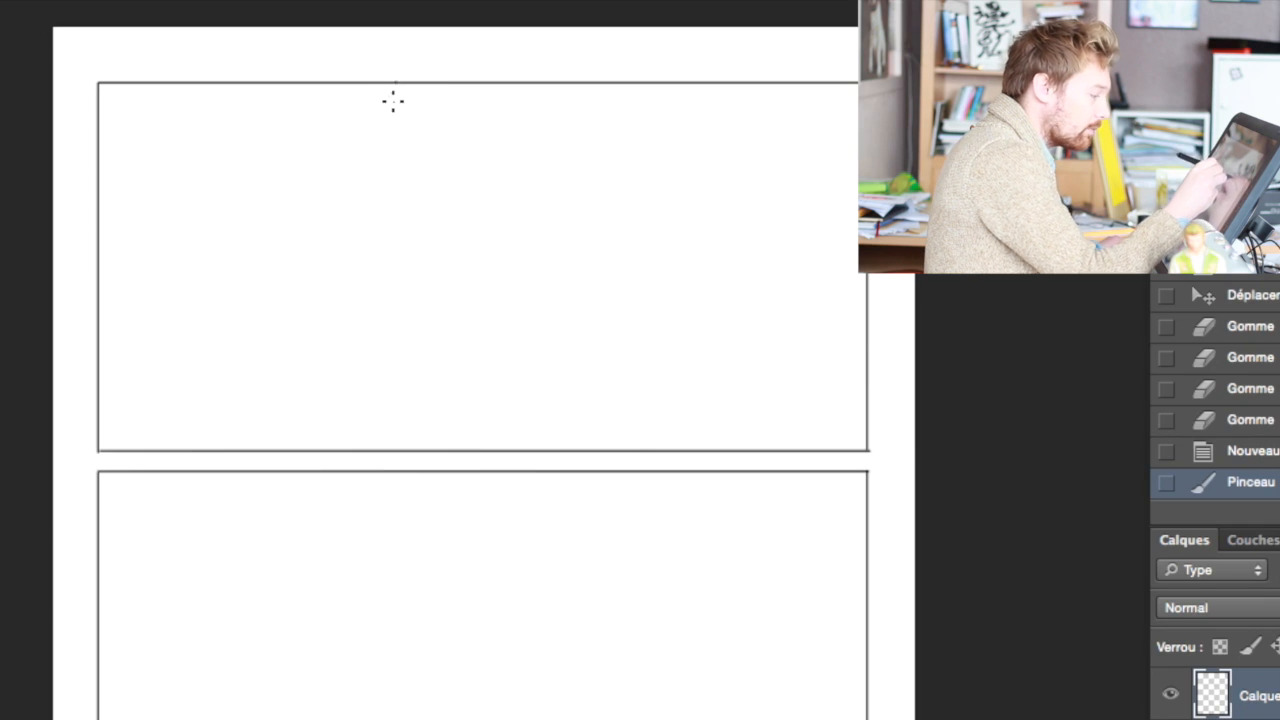
drag(393, 100, 418, 452)
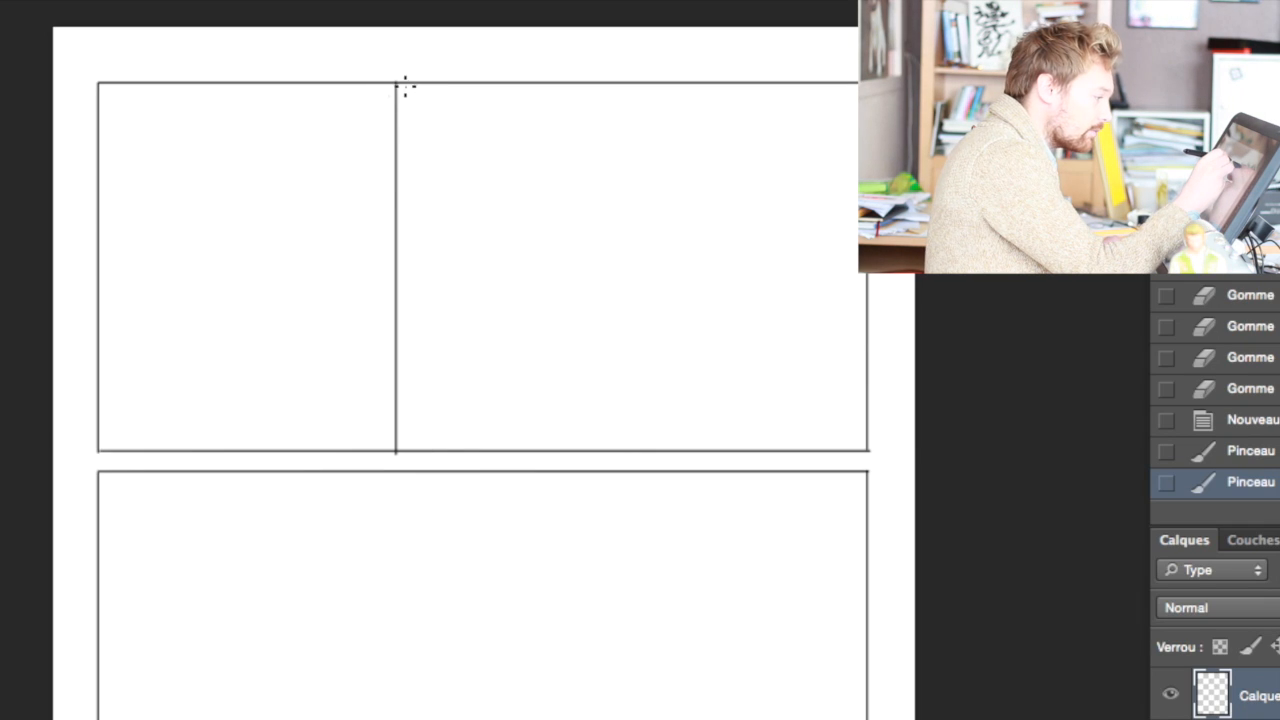
drag(405, 85, 425, 452)
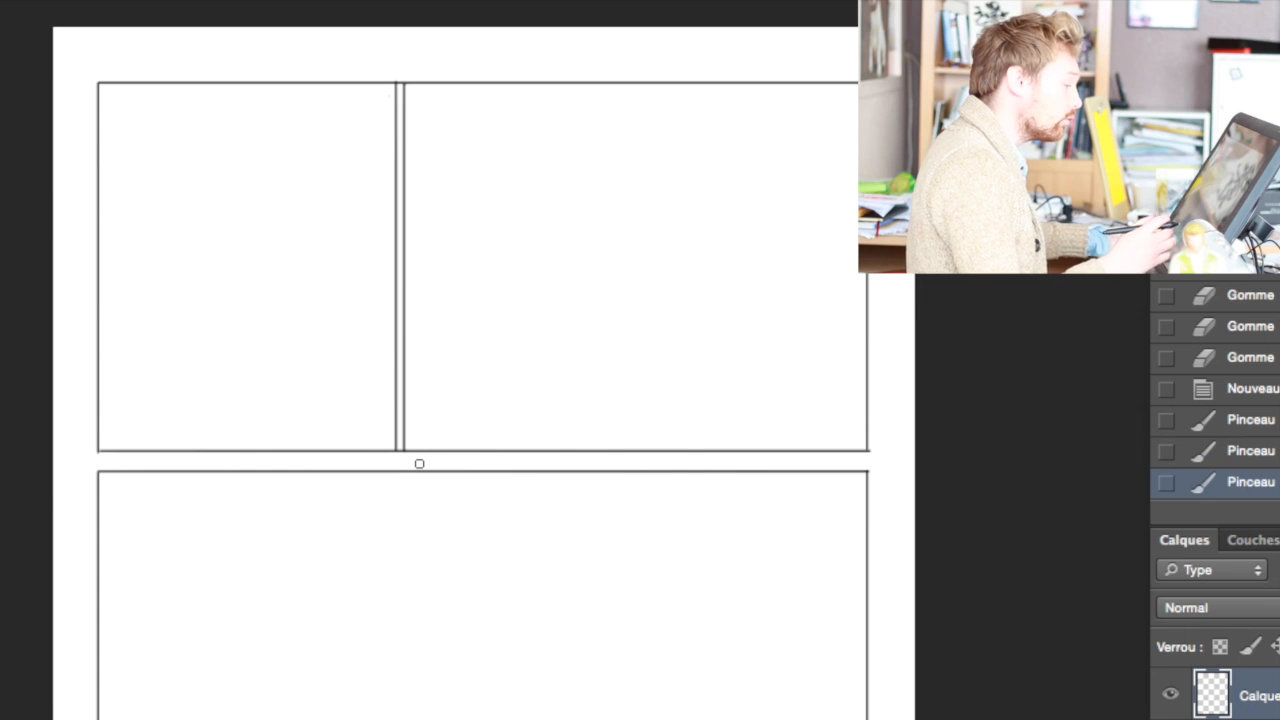
click(400, 457)
Duplicate the vertical gutter layer and move the copy to the right, splitting the top row into three panels.
drag(489, 286, 401, 258)
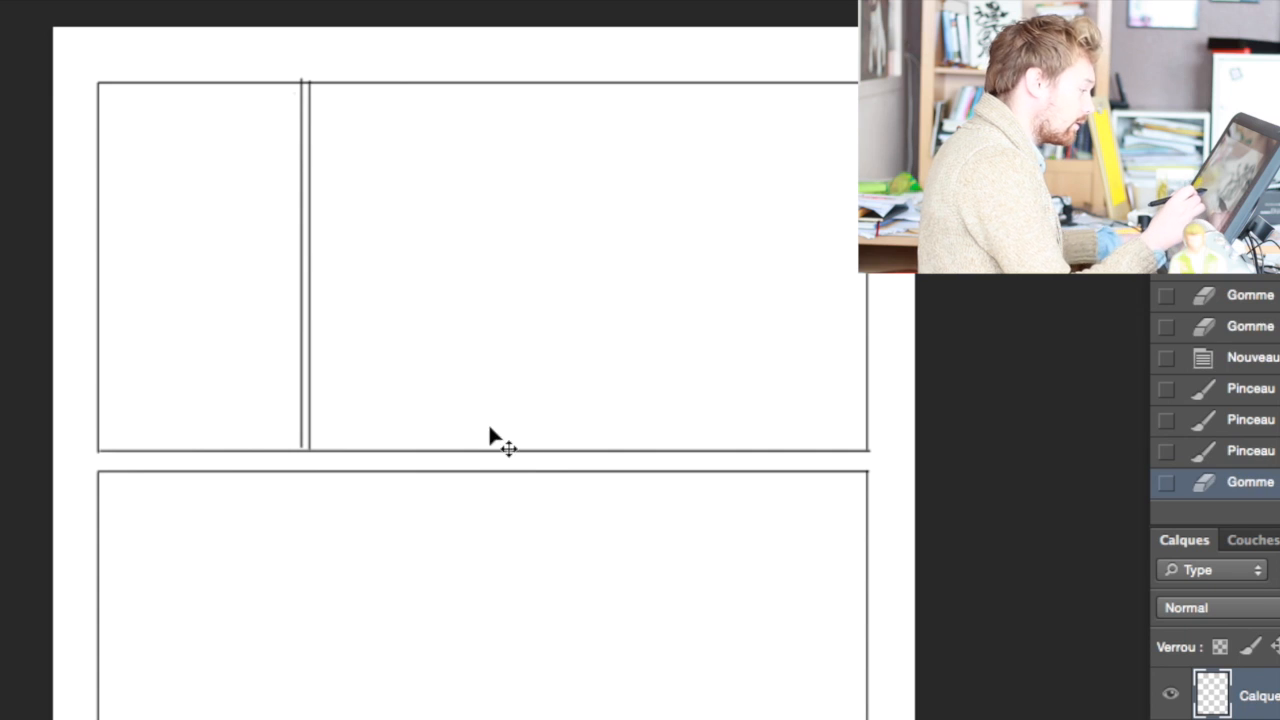
key(ctrl+z)
key(ctrl+j)
drag(452, 292, 643, 296)
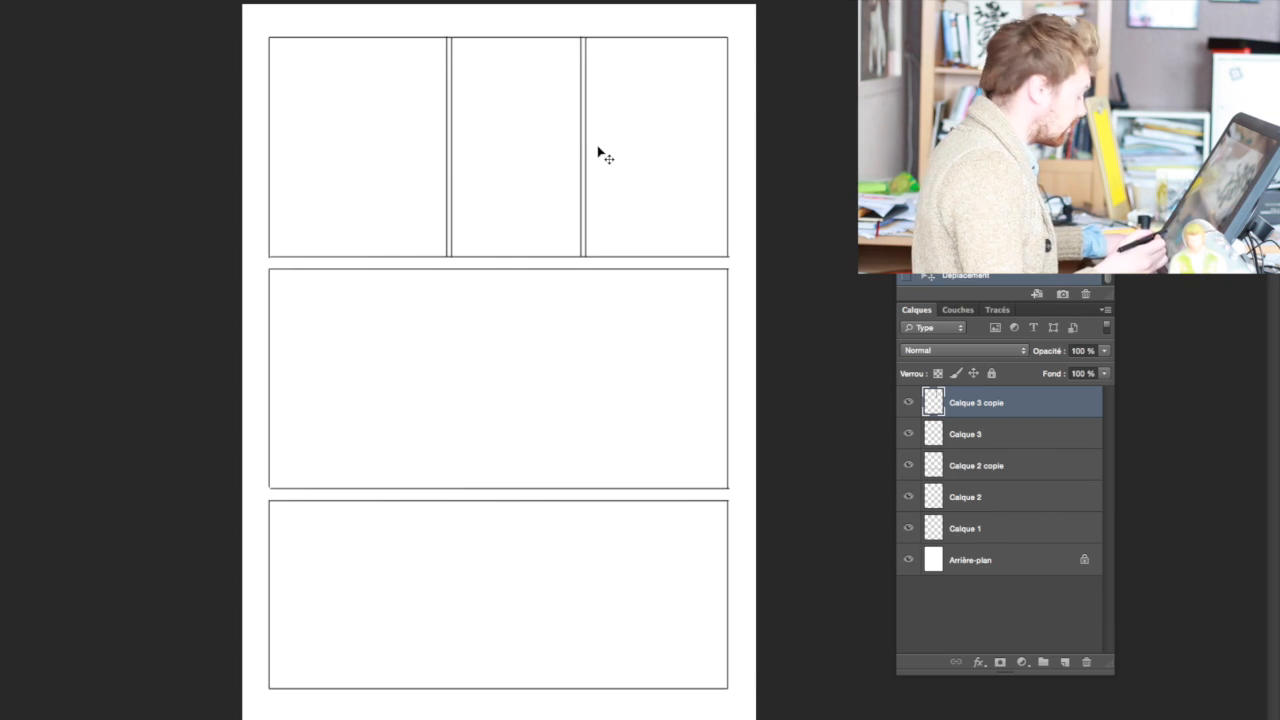
Make two more copies of the vertical gutter, placing one mid-width in the middle row and one left of centre in the bottom row.
key(ctrl+j)
drag(617, 177, 500, 597)
key(ctrl+j)
With a resized eraser, trim the ends of the copied vertical gutters that overshoot the middle and bottom rows, working on each copy's layer.
key(e)
right_click(468, 500)
drag(506, 529, 529, 527)
key(Return)
drag(441, 492, 448, 469)
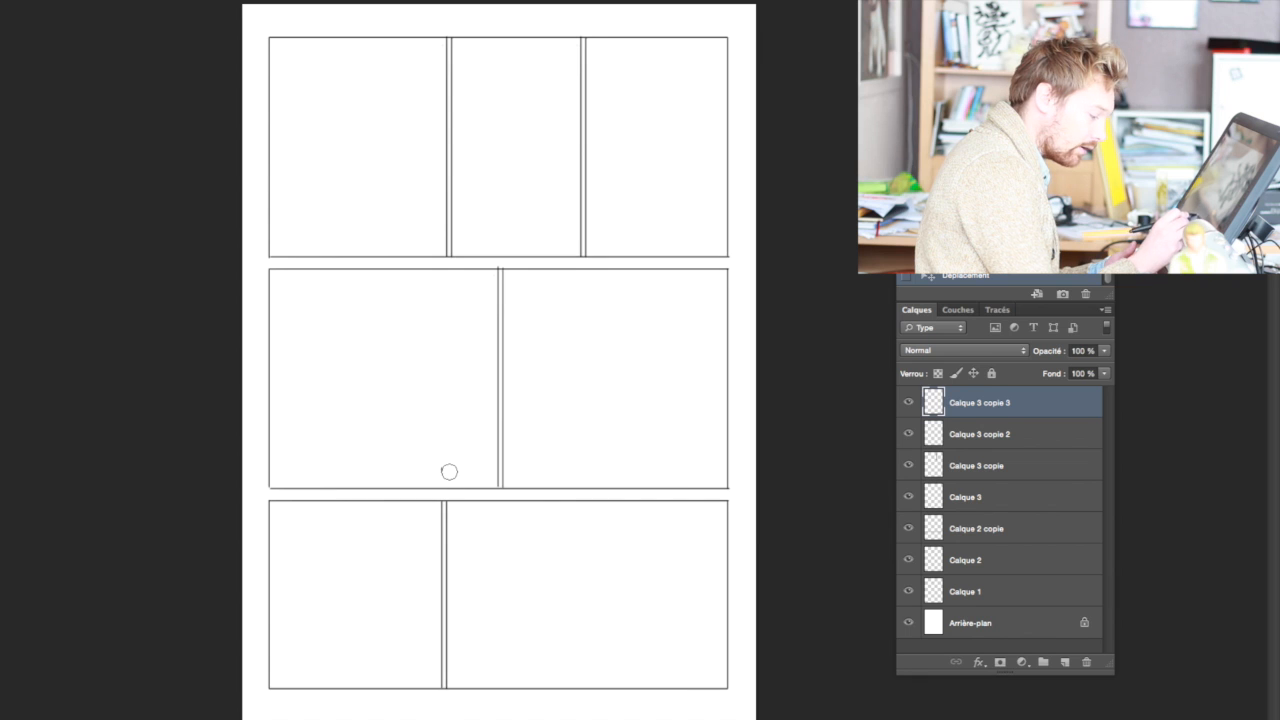
drag(513, 267, 499, 266)
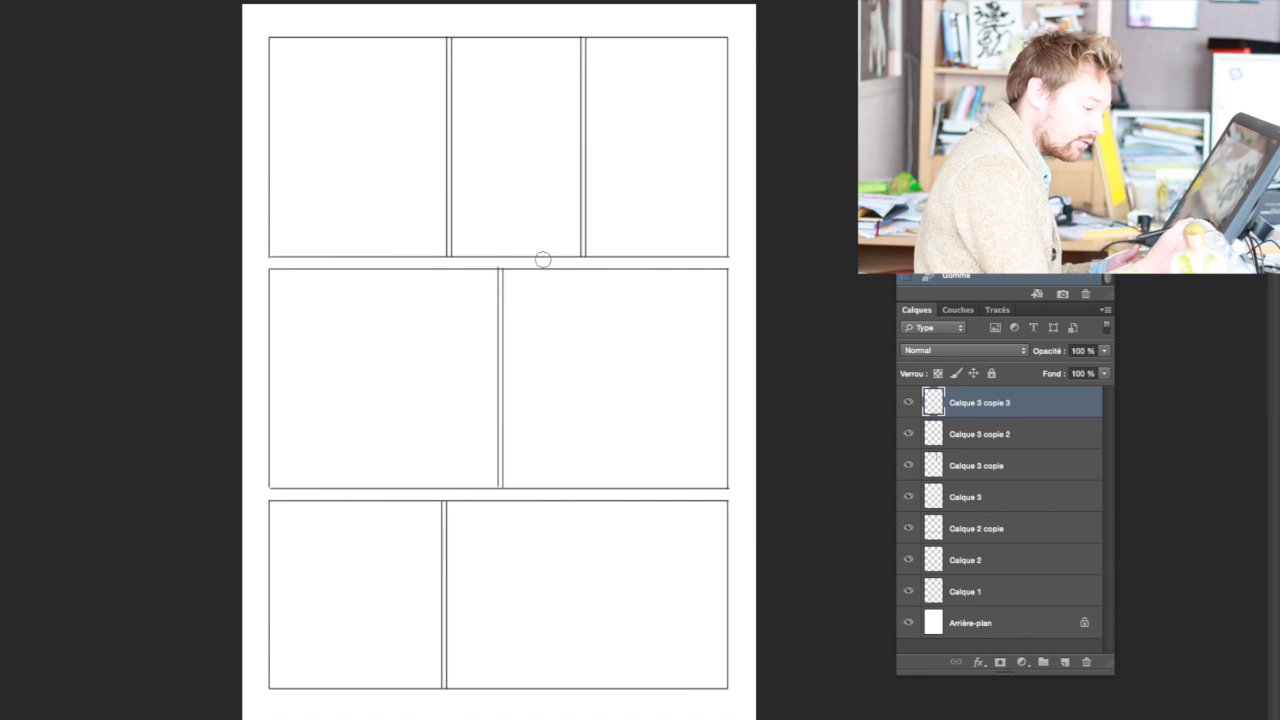
click(960, 441)
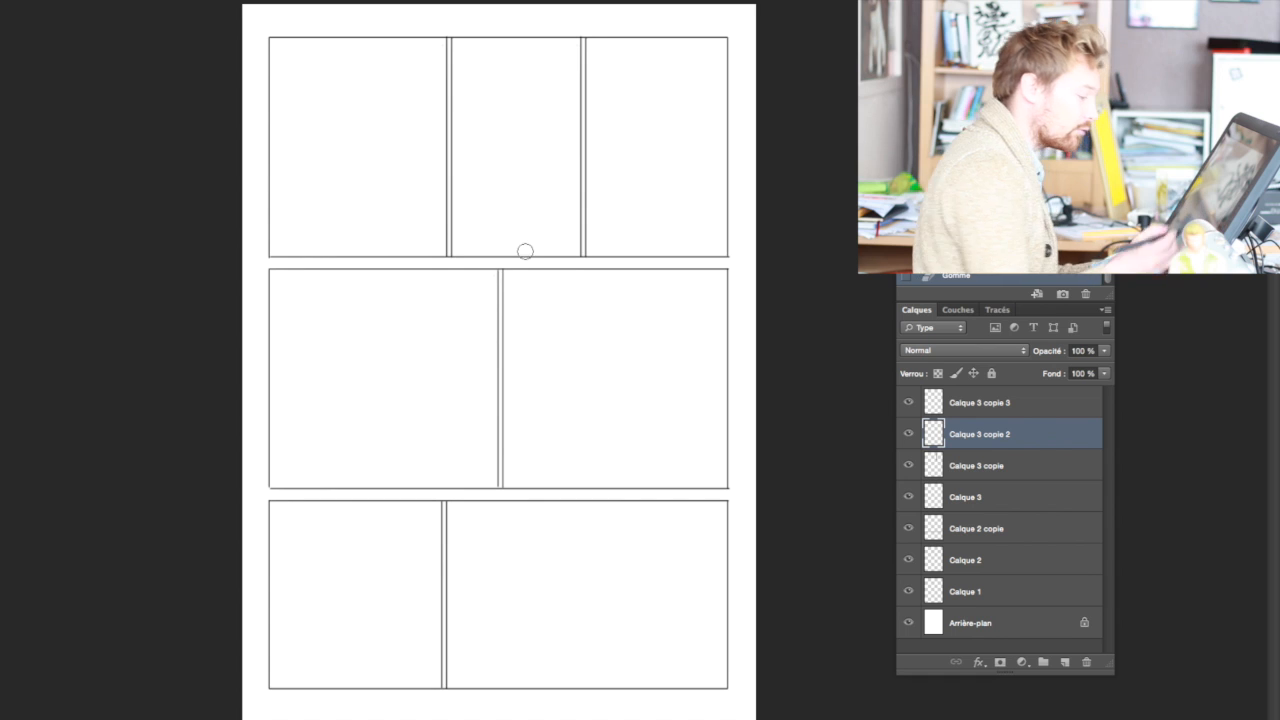
Toggle the visibility of Calque 1 and Calque 2 in turn to examine which lines each layer holds.
click(908, 590)
click(909, 592)
click(909, 593)
click(909, 593)
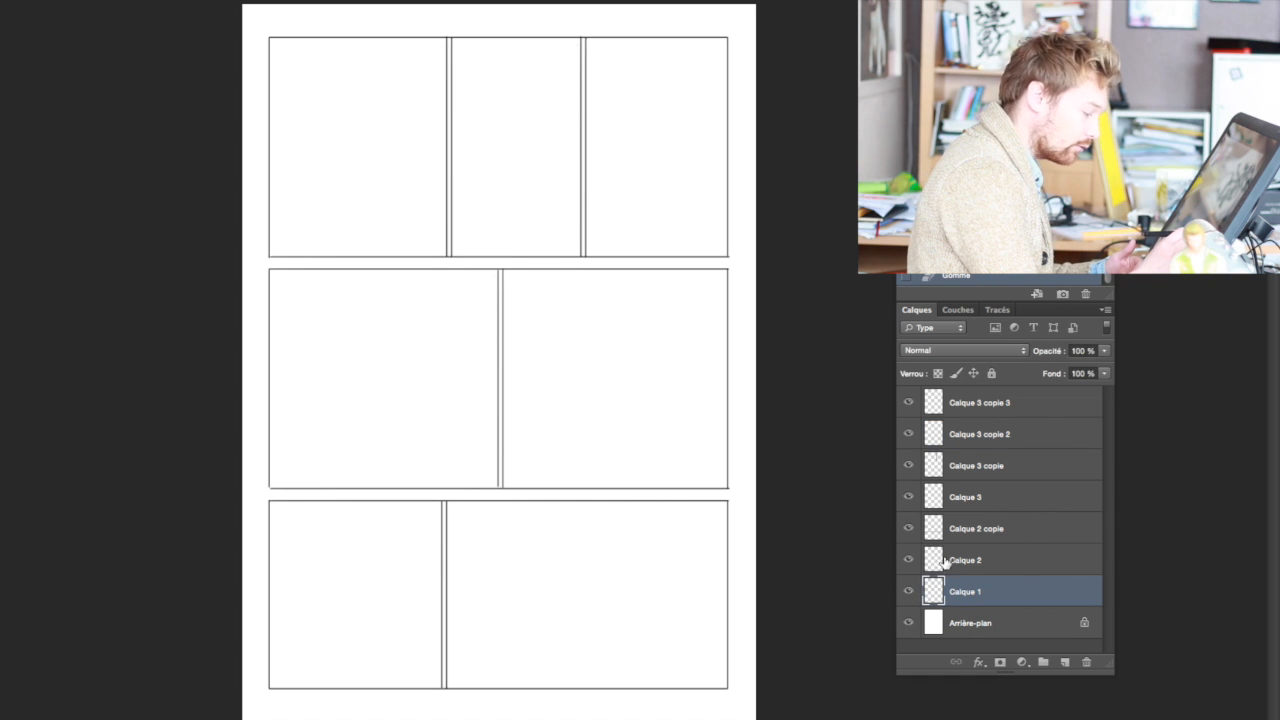
click(934, 560)
click(909, 561)
click(910, 562)
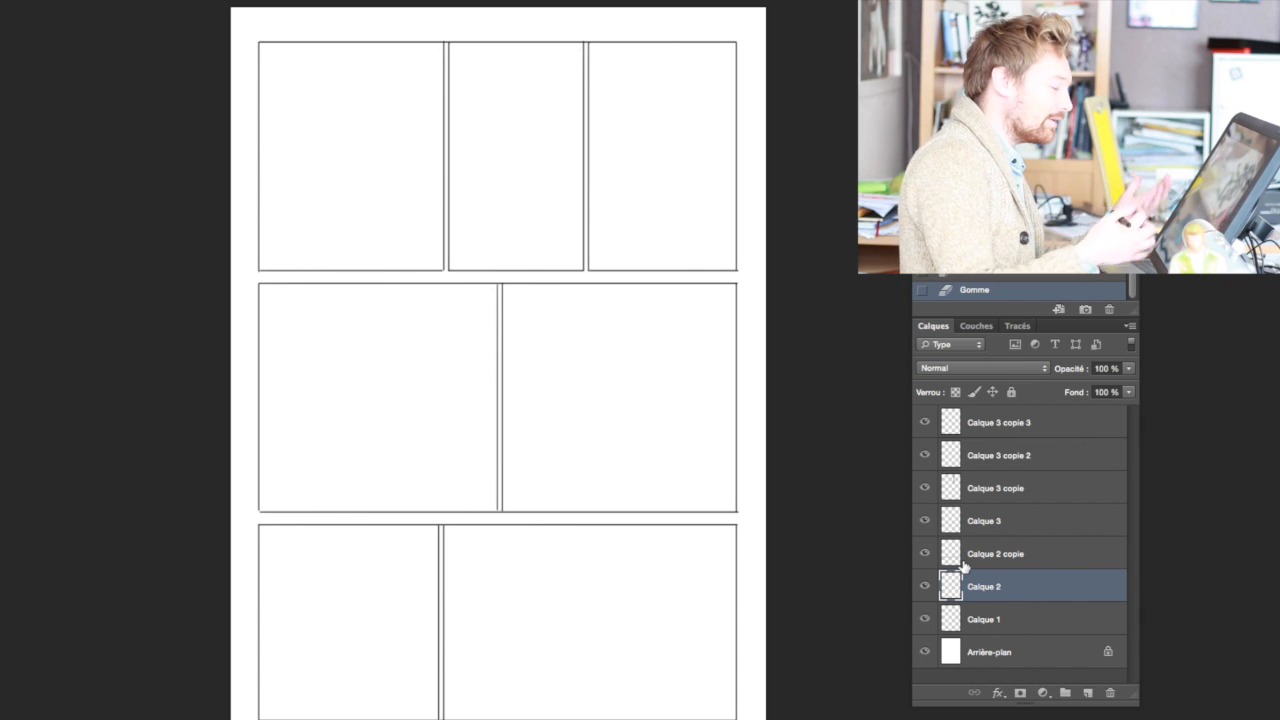
Hide all the line layers above the background and place the image "page 17 encrage phil" on the canvas.
drag(925, 619, 927, 418)
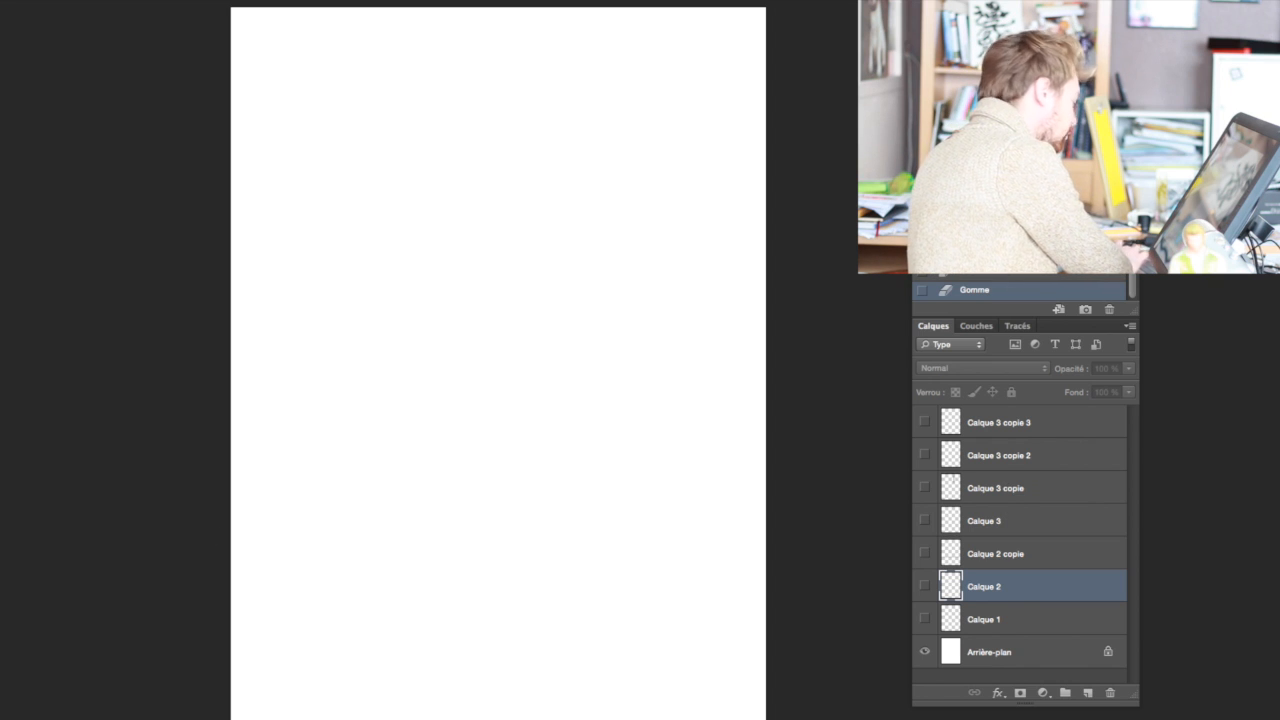
drag(2, 302, 486, 326)
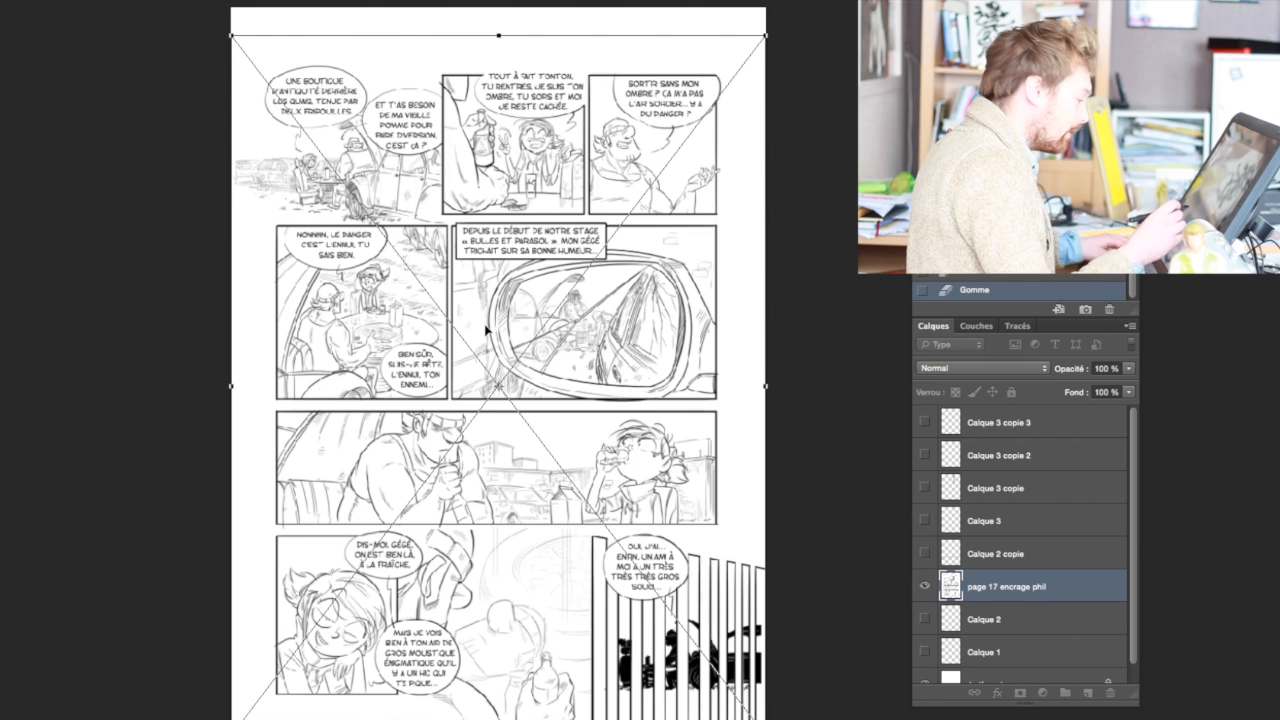
key(Return)
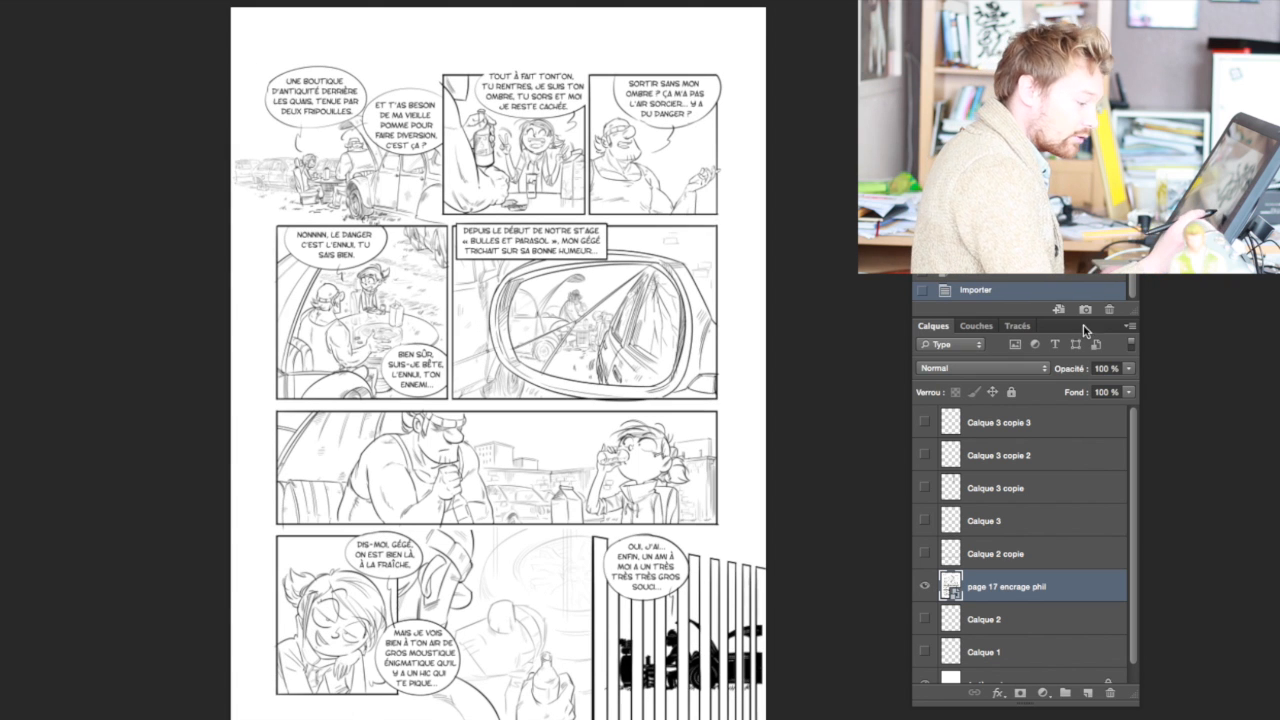
Rasterize the placed "page 17 encrage phil" layer and lower its opacity to 23%.
right_click(1003, 588)
click(1075, 443)
click(1128, 368)
drag(1131, 385, 1069, 385)
click(895, 449)
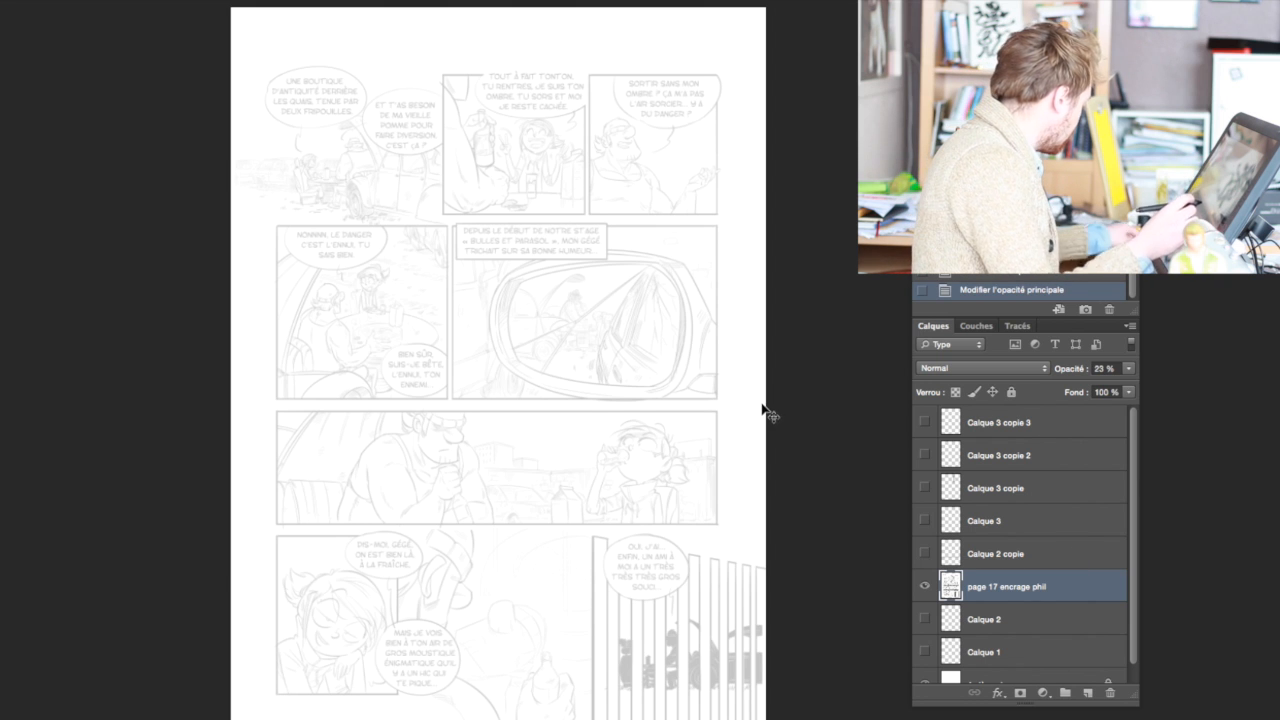
Enlarge the faded comic page with a free transform and reposition it so its panels fill the canvas width within the margins.
key(ctrl+t)
drag(766, 34, 811, 0)
drag(688, 206, 678, 214)
drag(787, 5, 804, 0)
drag(724, 150, 714, 180)
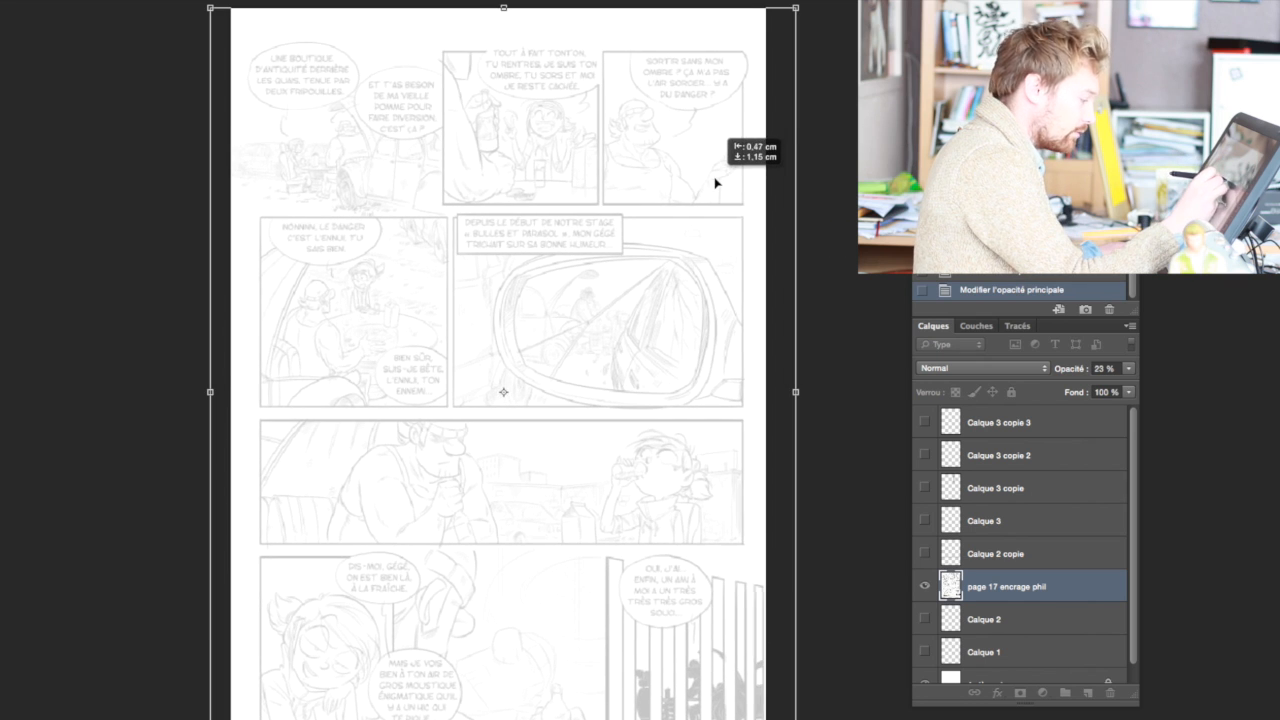
key(Return)
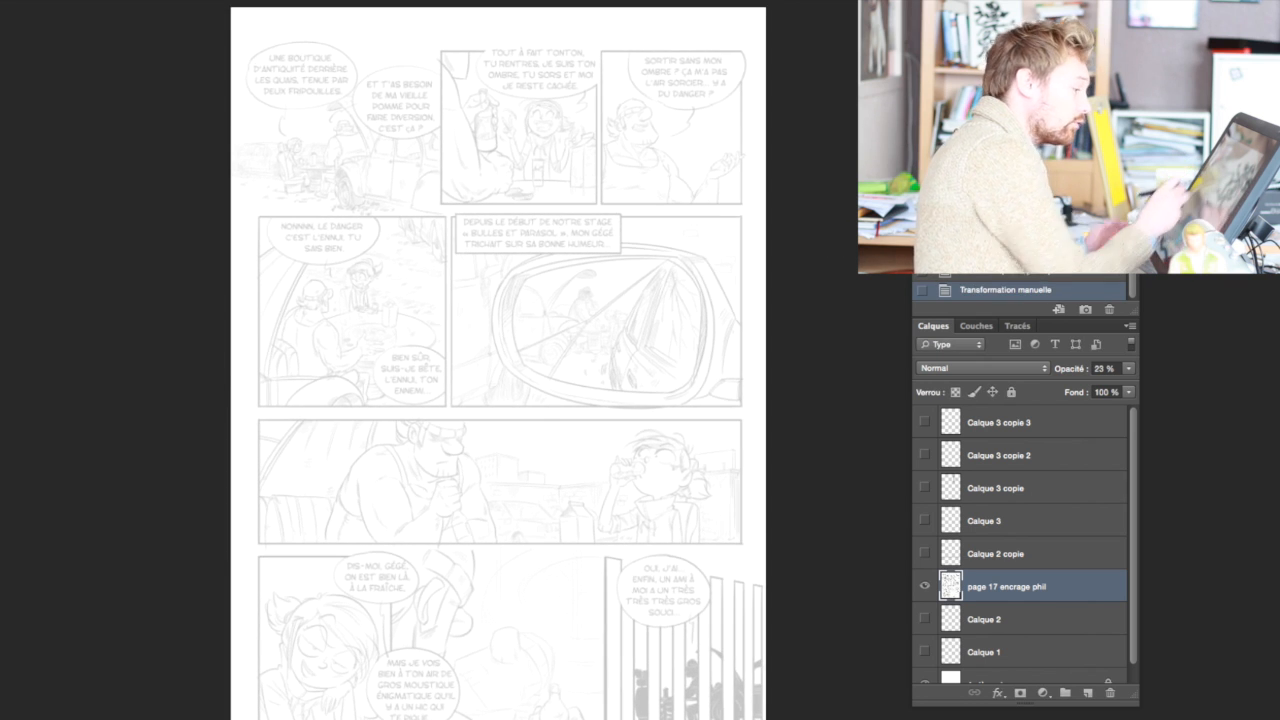
On a new layer above the faded page, trace the two horizontal lines of the gutter between the second and third rows.
click(1065, 693)
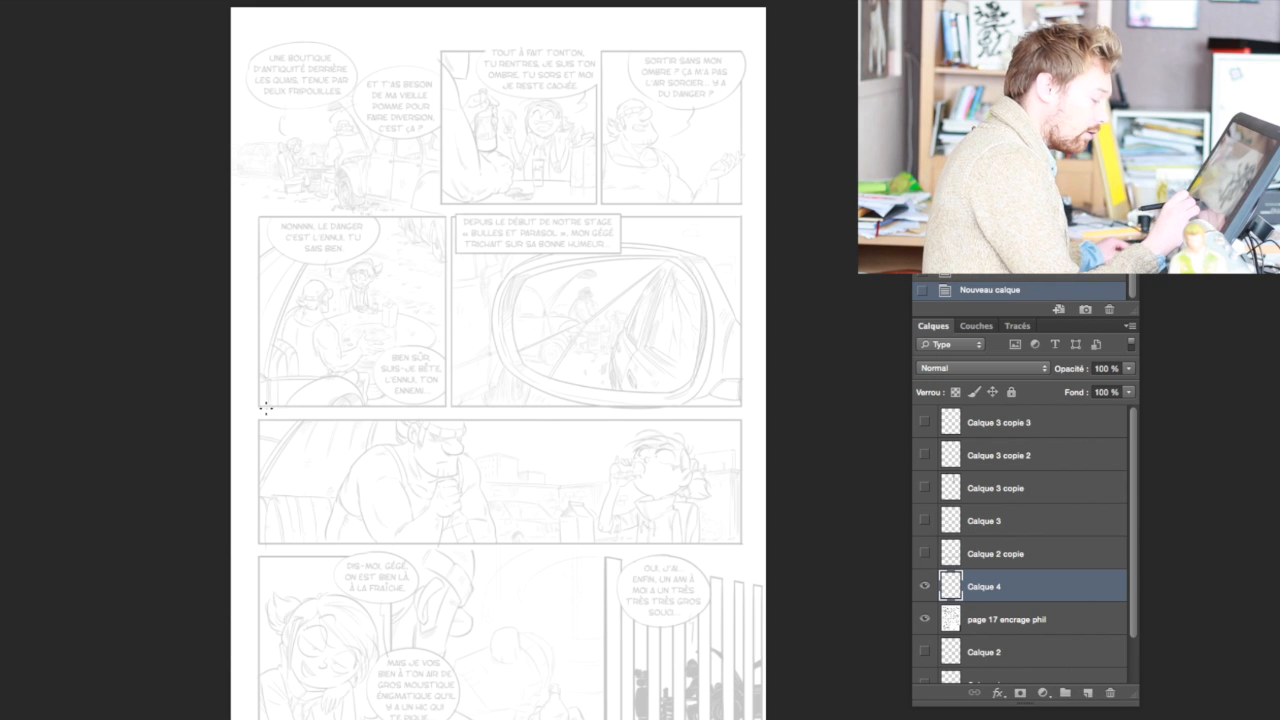
drag(259, 407, 655, 407)
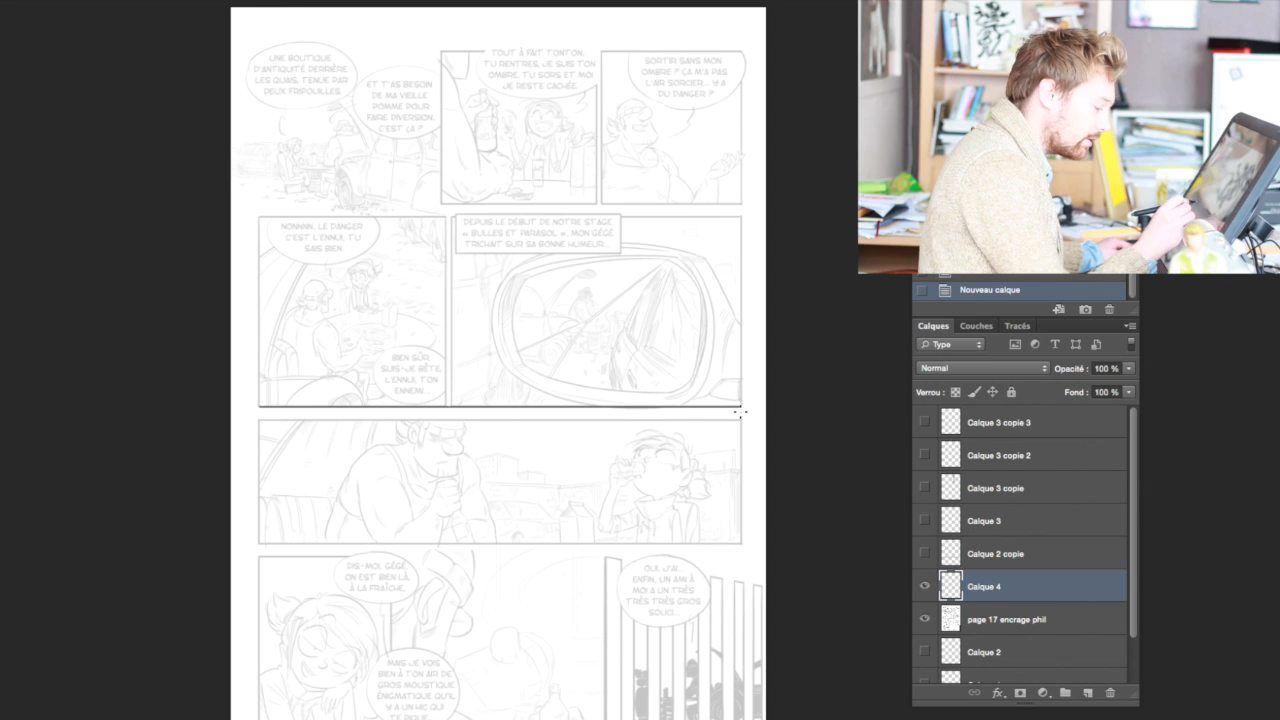
drag(262, 420, 718, 420)
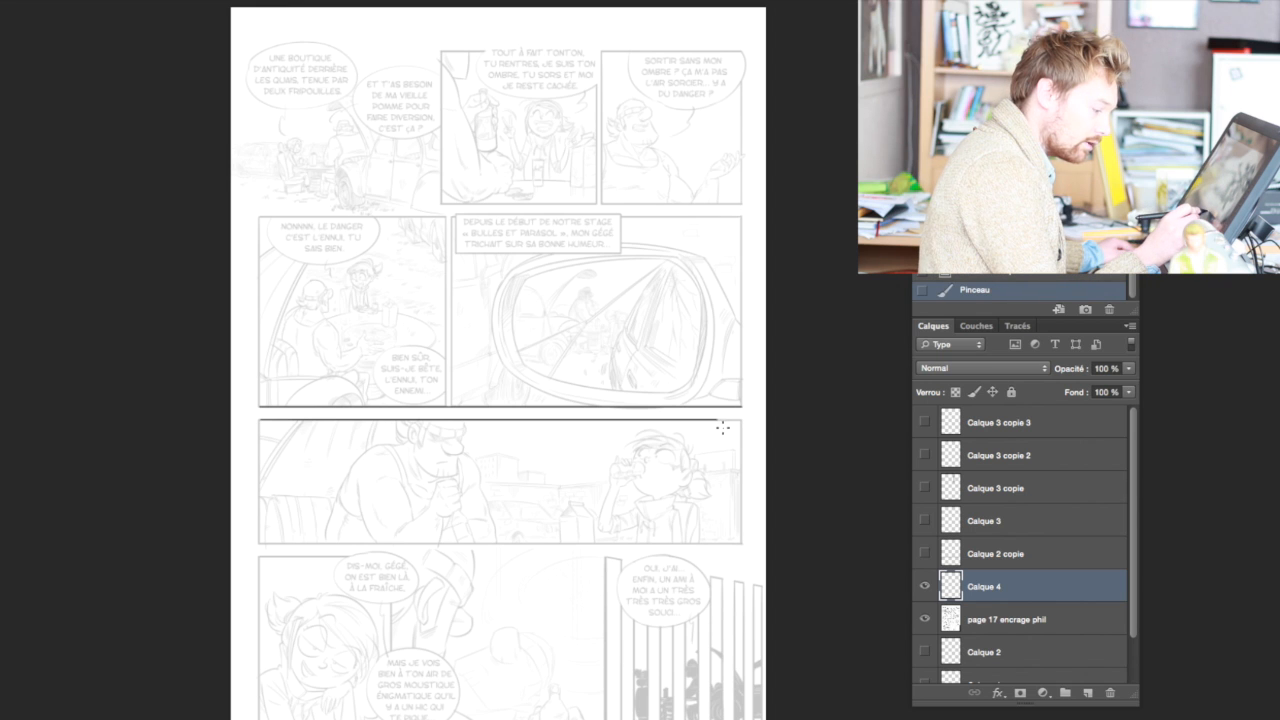
On another new layer, trace the two vertical lines of the gutter between the second row's two panels.
click(1088, 692)
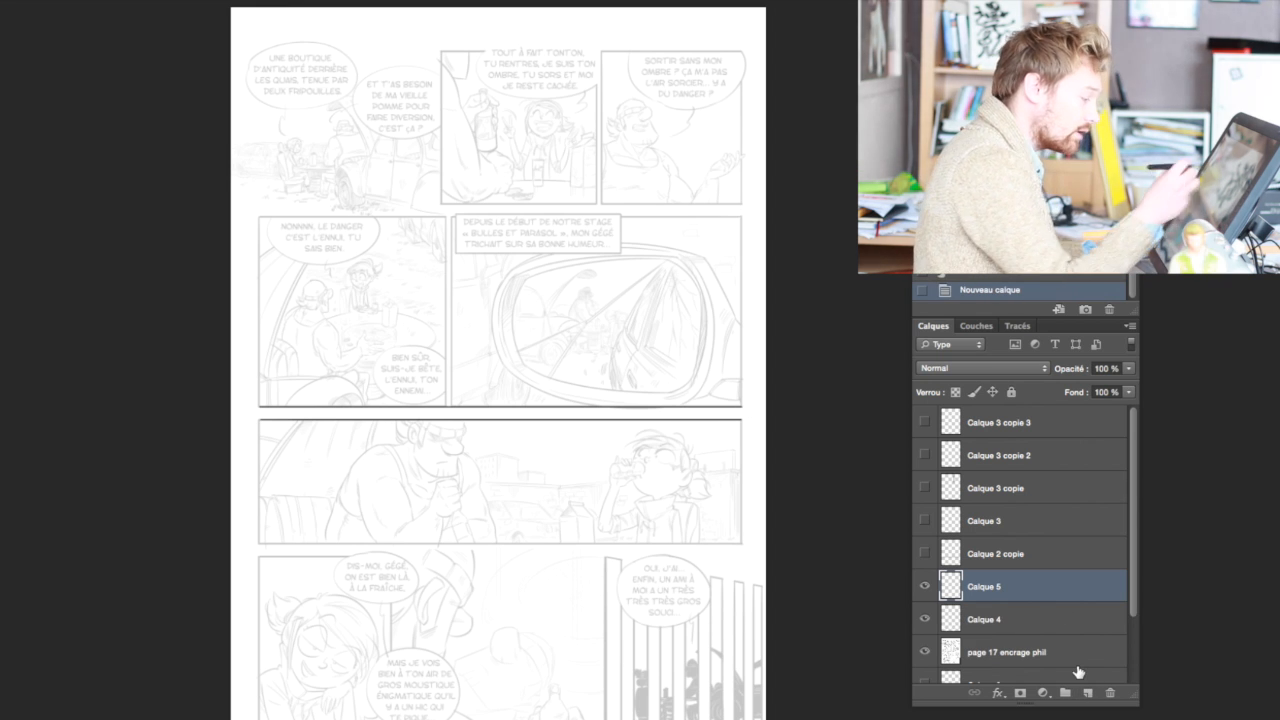
drag(443, 218, 445, 347)
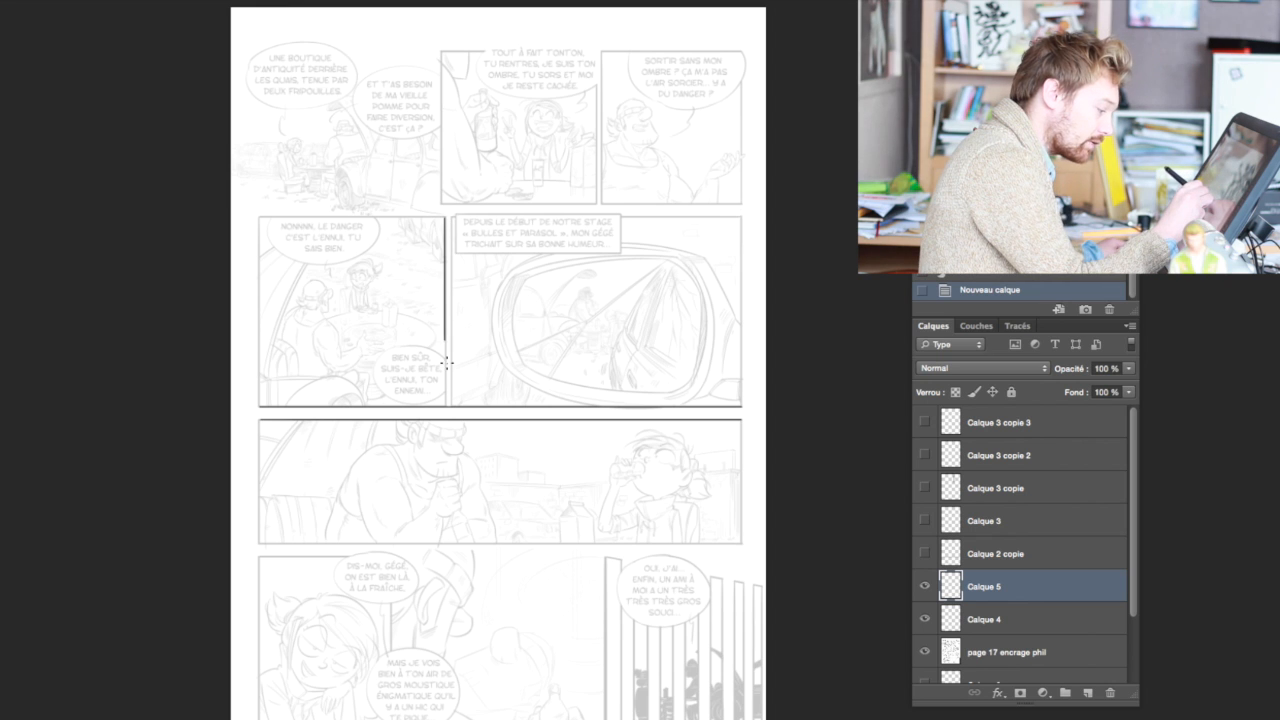
drag(456, 293, 456, 400)
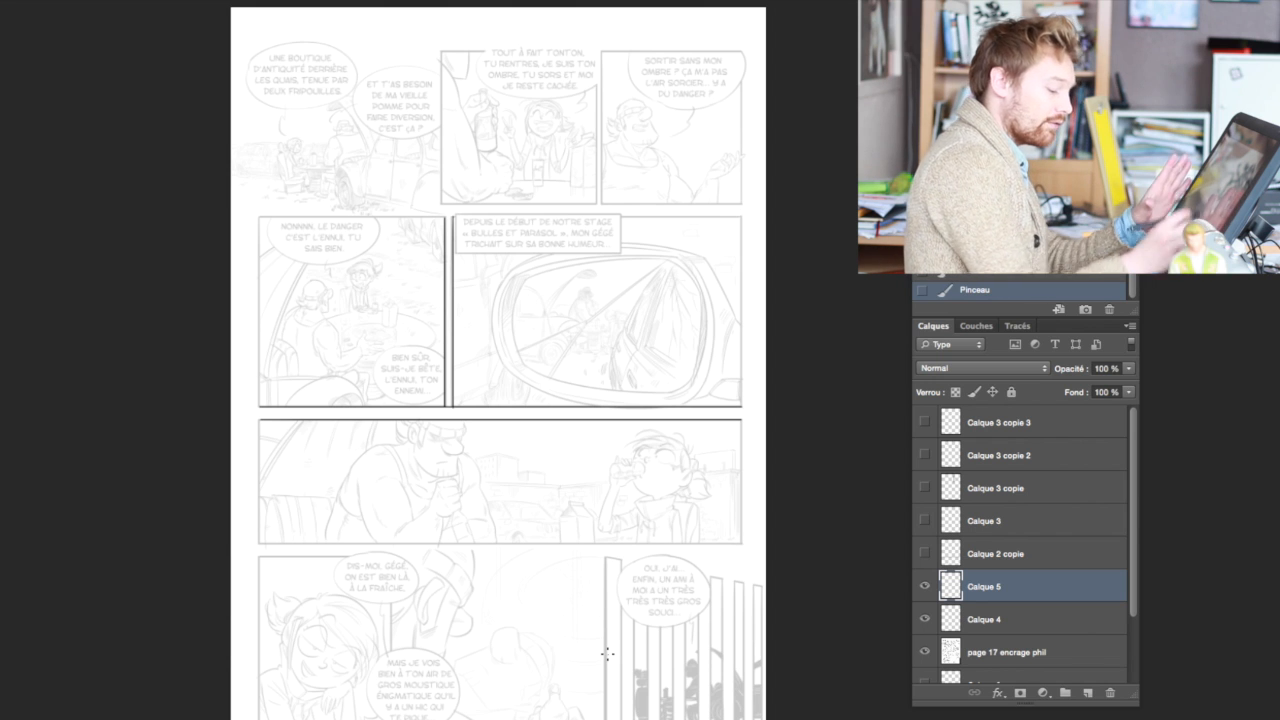
Hide the faded comic page and both traced gutter layers, and add a new empty layer above them.
click(924, 652)
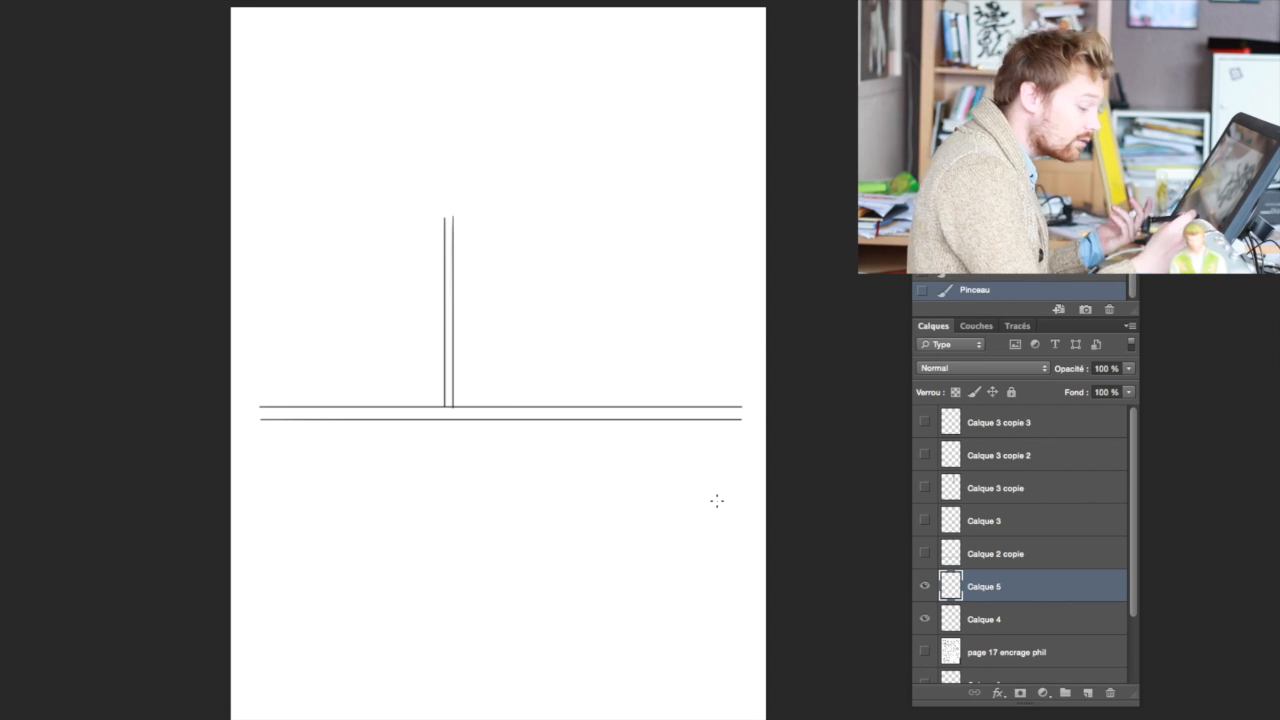
drag(924, 586, 924, 619)
click(924, 586)
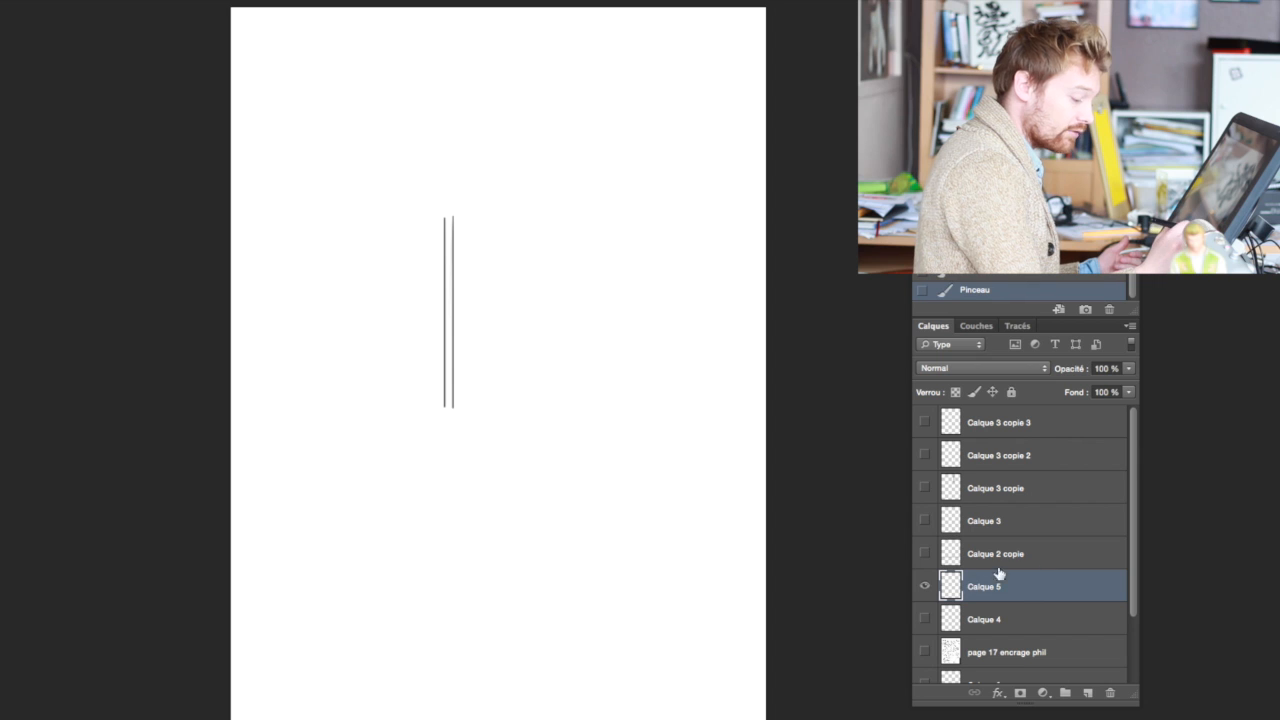
click(924, 587)
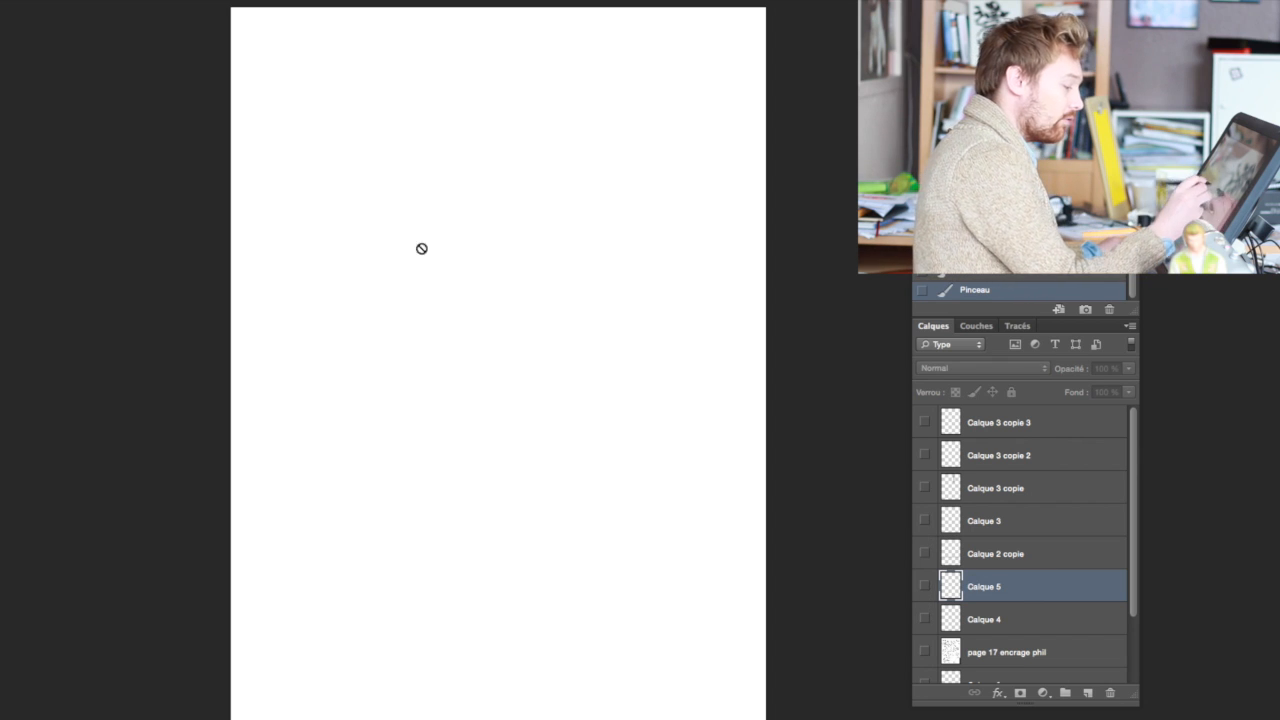
click(1087, 692)
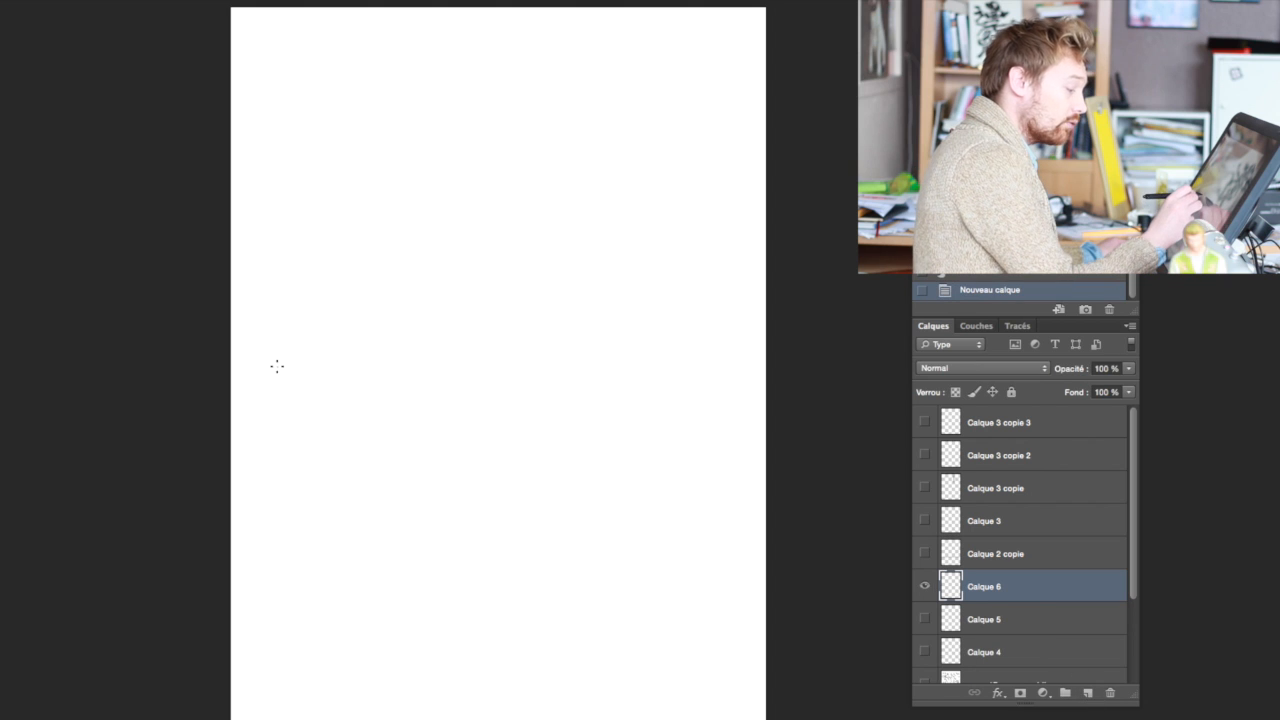
Try painting two close horizontal lines mid-page on the single empty layer, crossed by a pair of vertical lines and a third one further right.
drag(320, 362, 708, 361)
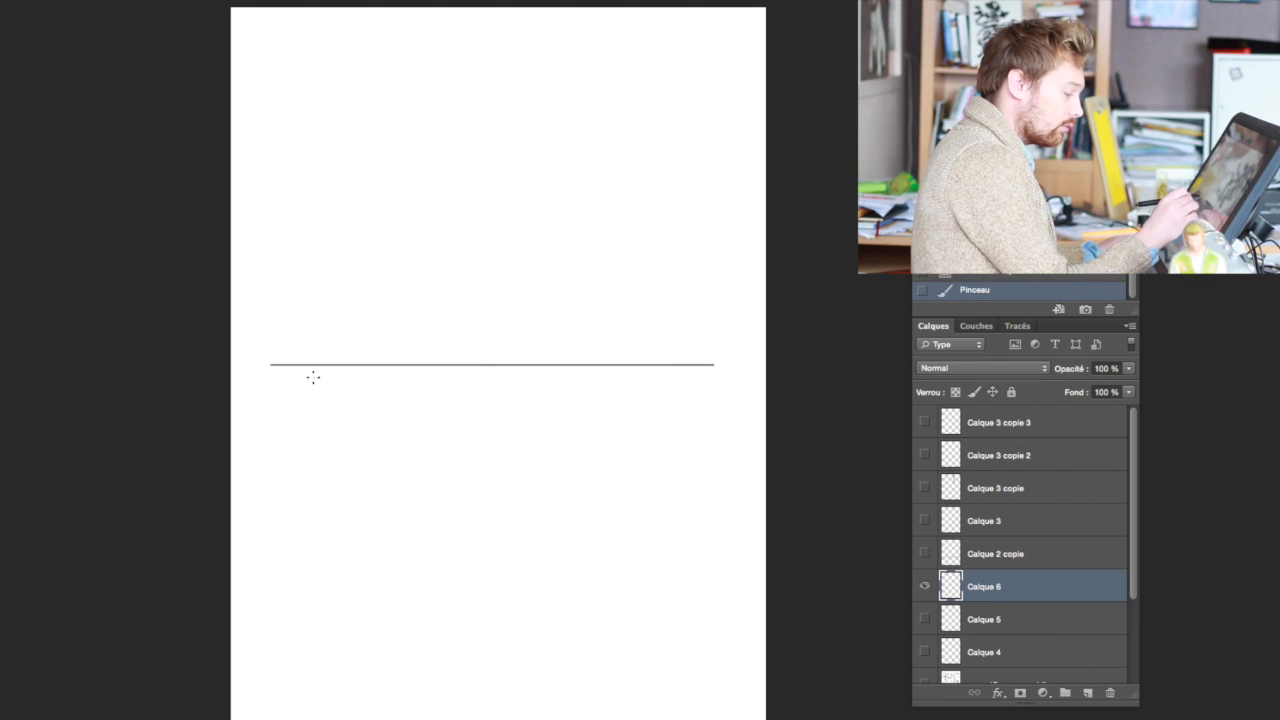
drag(275, 379, 739, 378)
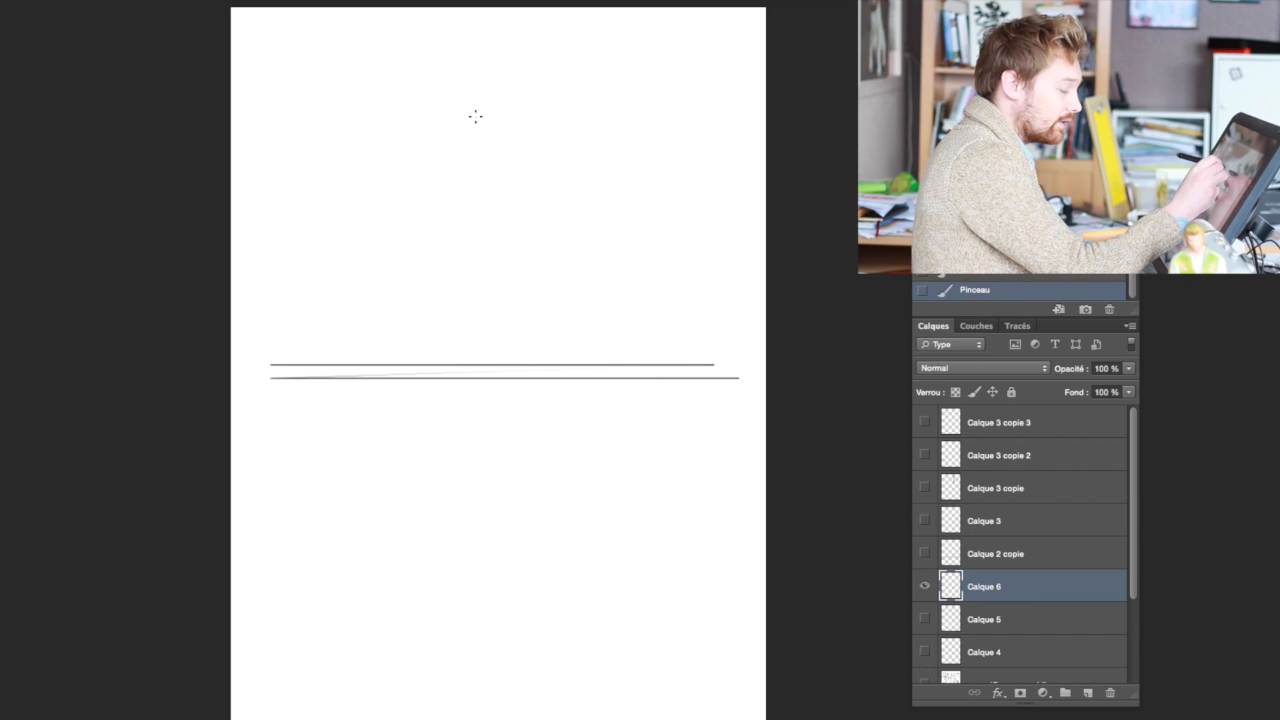
drag(481, 89, 485, 269)
click(987, 278)
drag(478, 89, 478, 388)
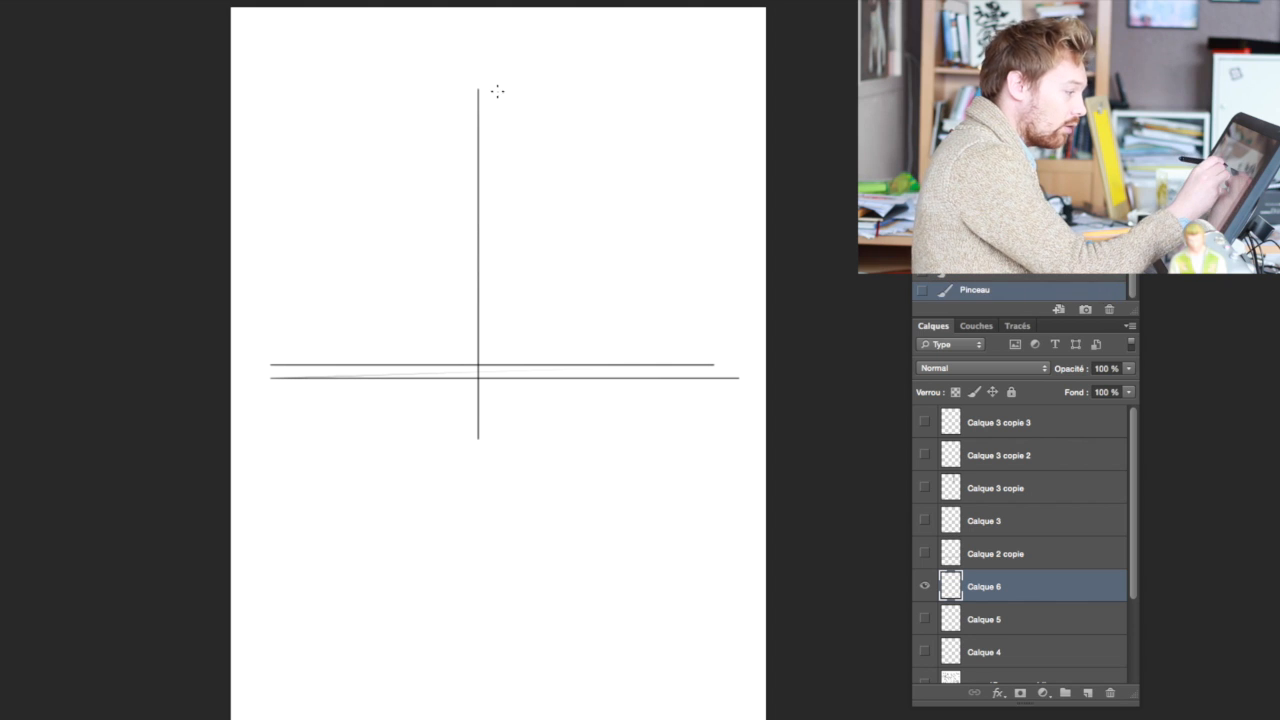
drag(492, 116, 504, 409)
drag(583, 98, 584, 155)
click(985, 273)
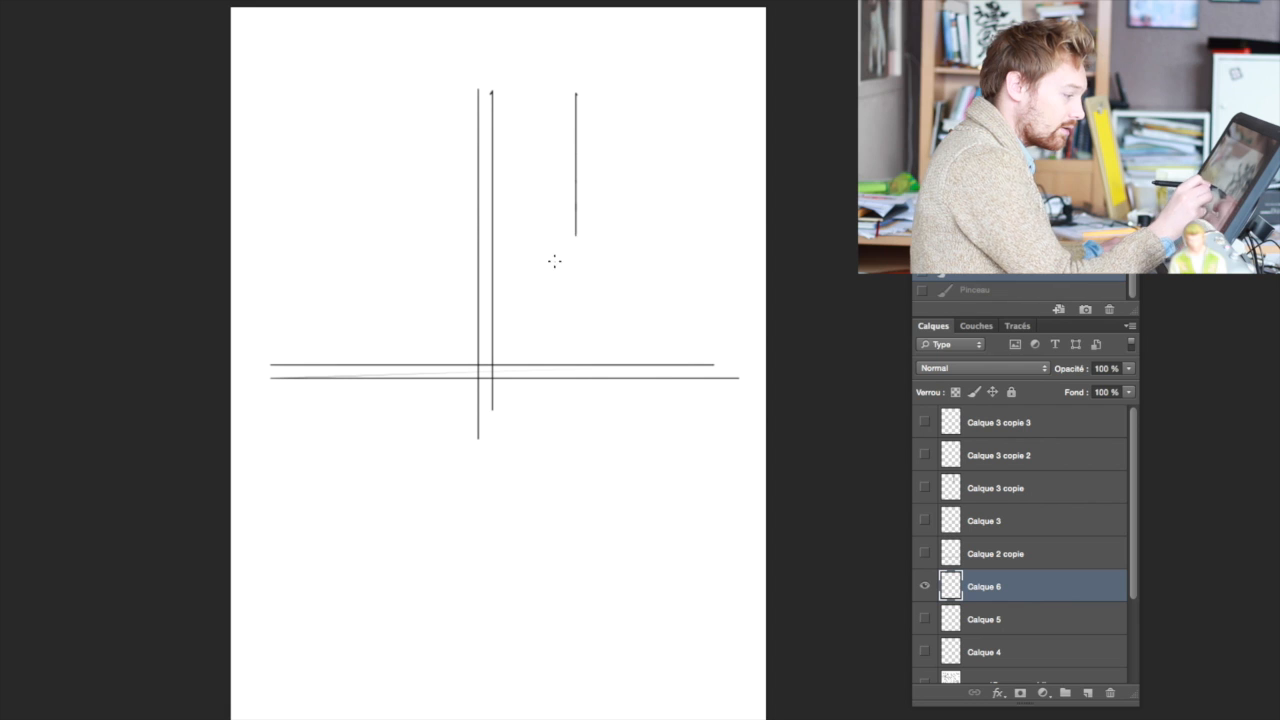
mouse_move(603, 320)
mouse_down()
mouse_move(560, 393)
mouse_move(612, 496)
mouse_up()
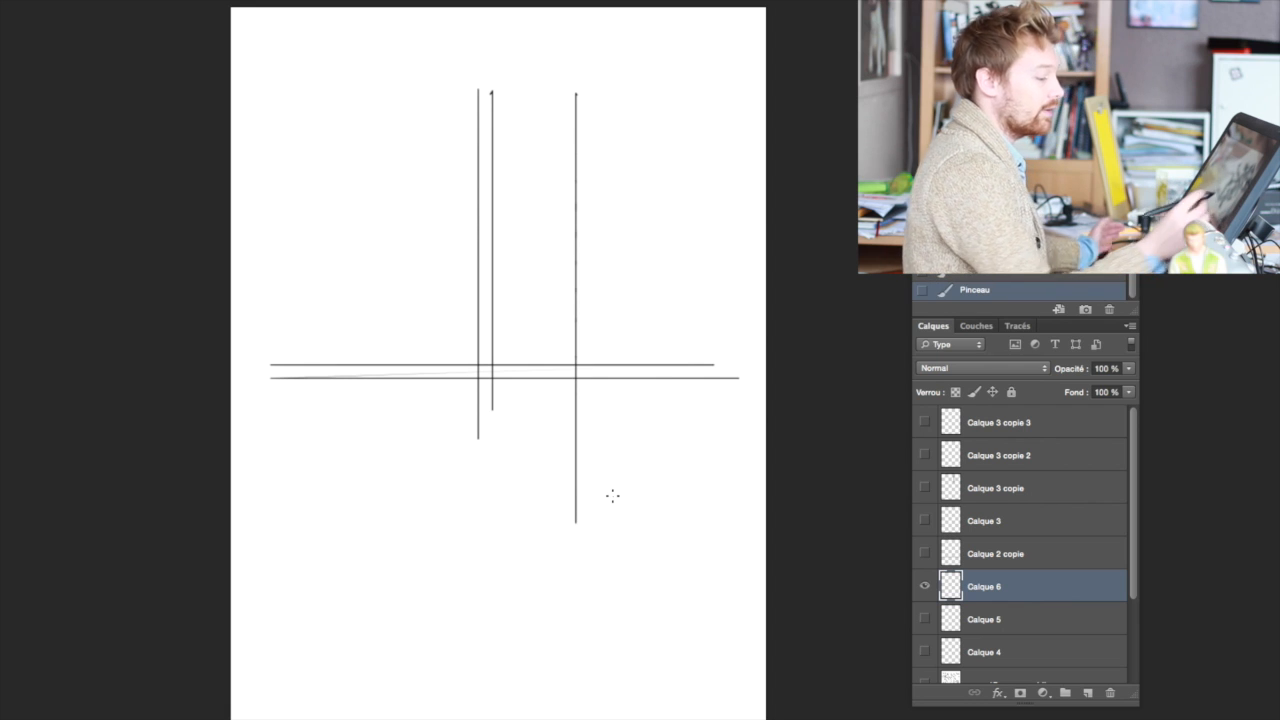
Undo all the horizontal and vertical brush strokes painted on Calque 6.
key(ctrl+alt+z)
key(ctrl+alt+z)
key(ctrl+alt+z)
key(ctrl+alt+z)
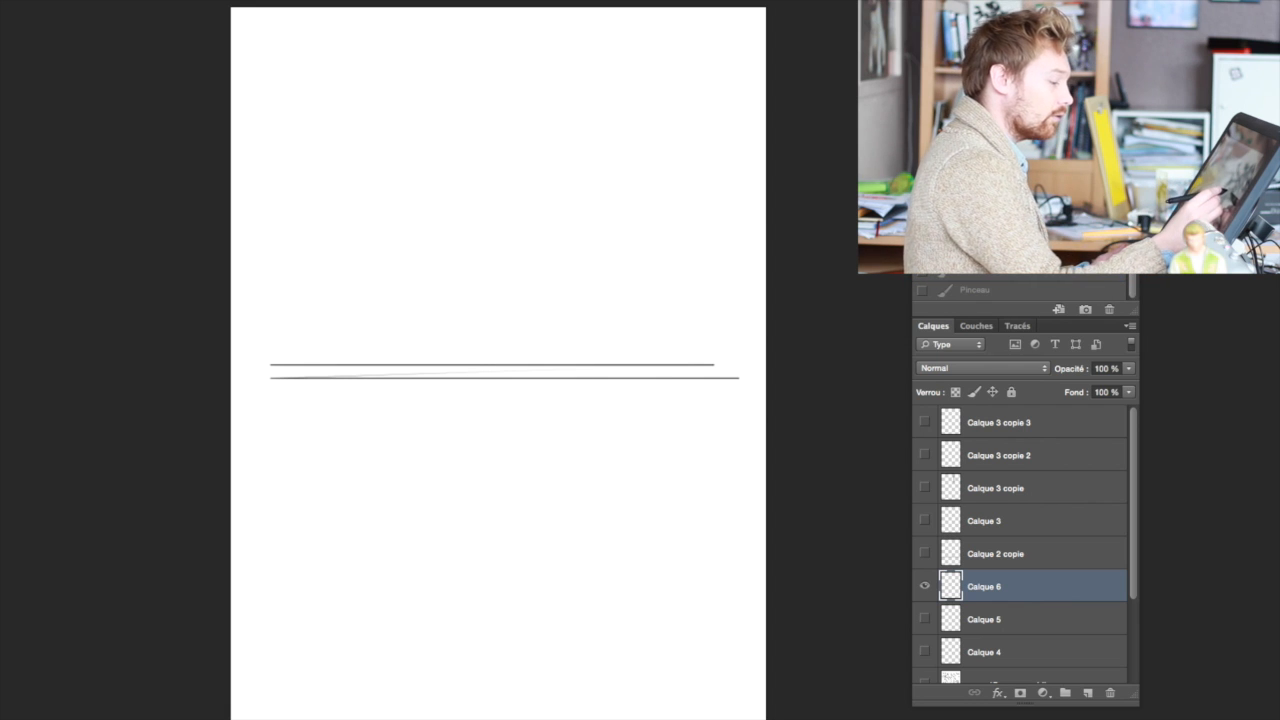
key(ctrl+alt+z)
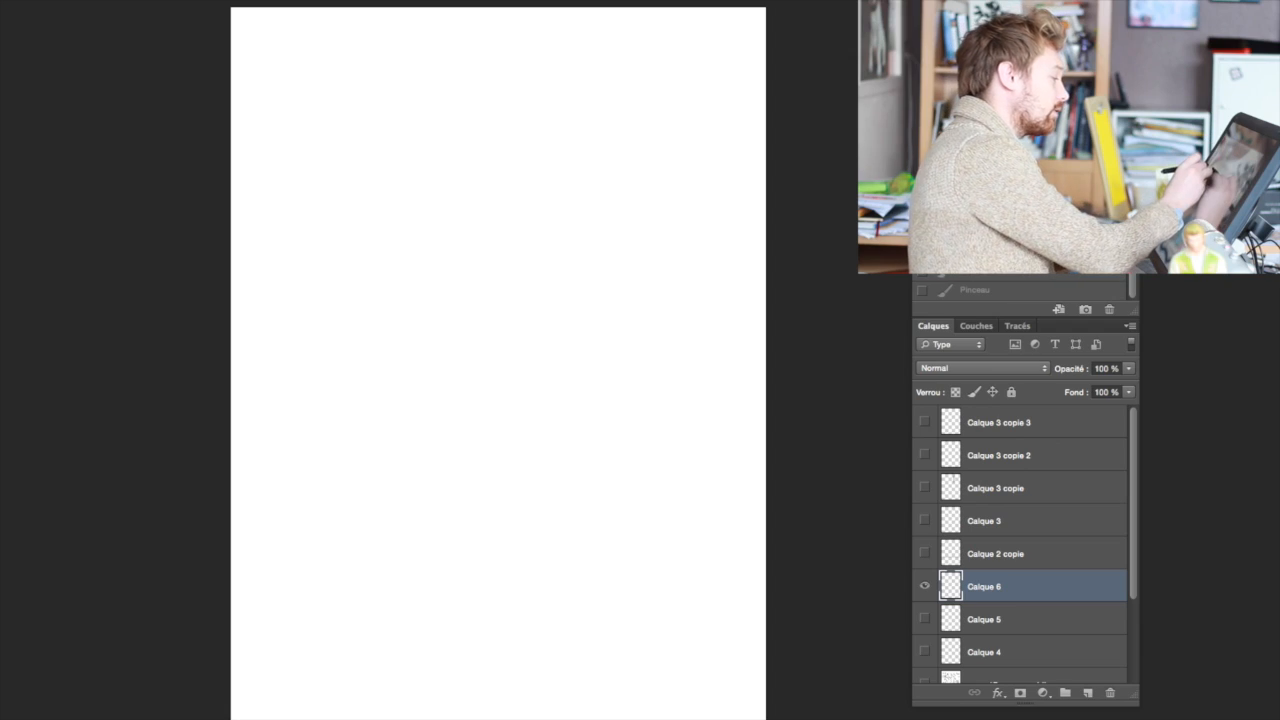